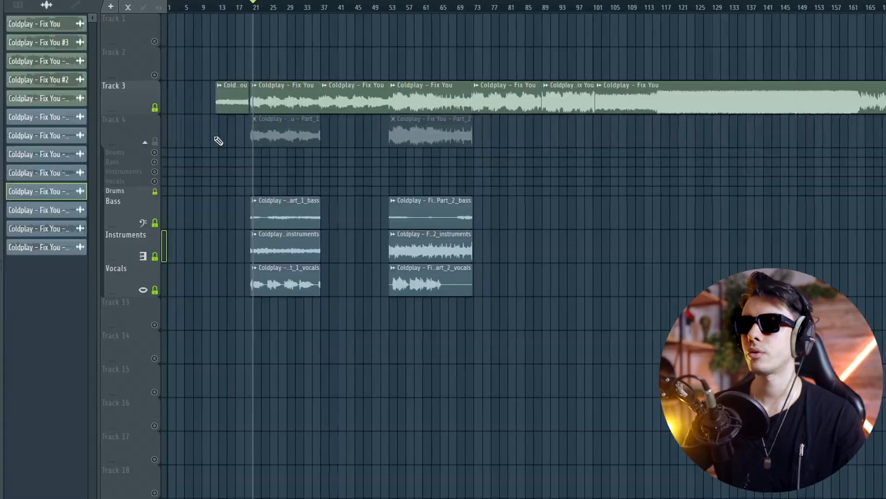
- Select the playlist time range from about bar 20 to bar 65, spanning both vocal parts
scroll(218, 138, up, 3)
scroll(279, 157, up, 1)
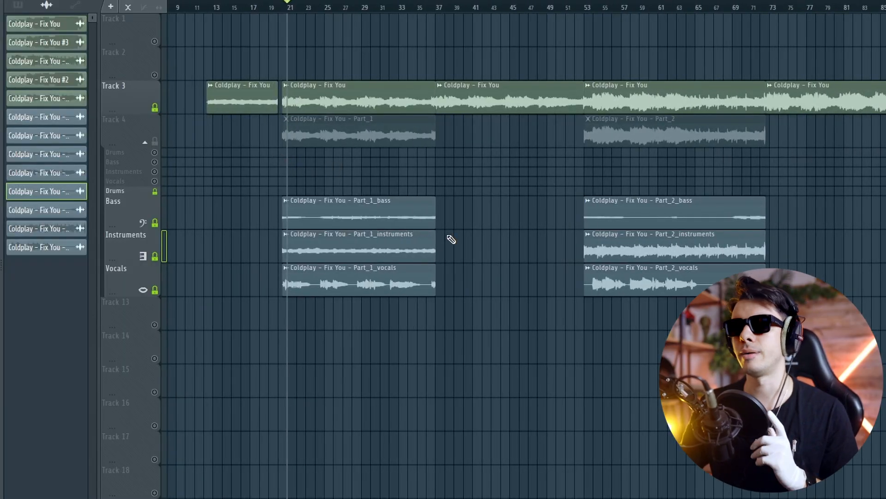
scroll(313, 250, down, 2)
drag(289, 9, 407, 9)
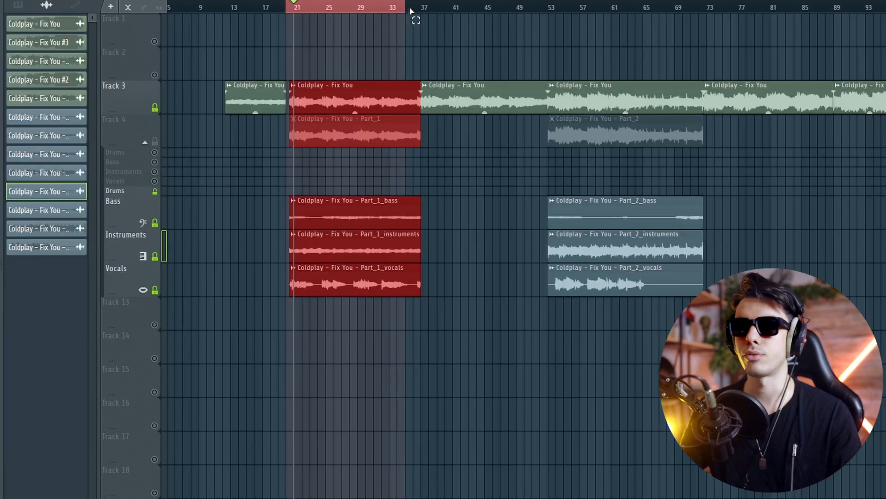
drag(554, 12, 632, 10)
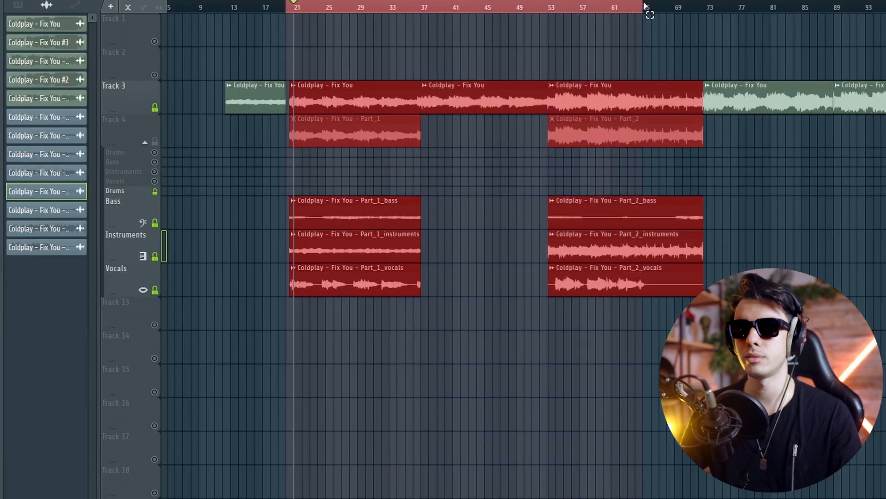
scroll(720, 184, up, 3)
scroll(653, 266, down, 4)
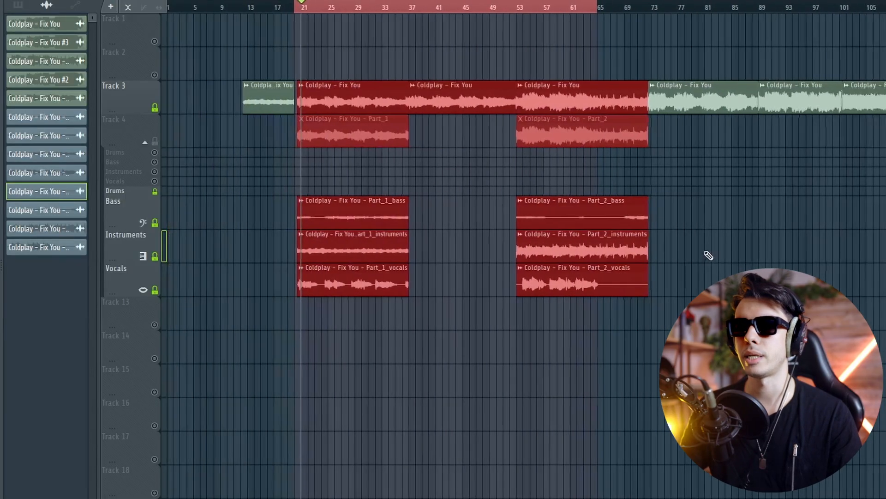
ctrl+click(635, 176)
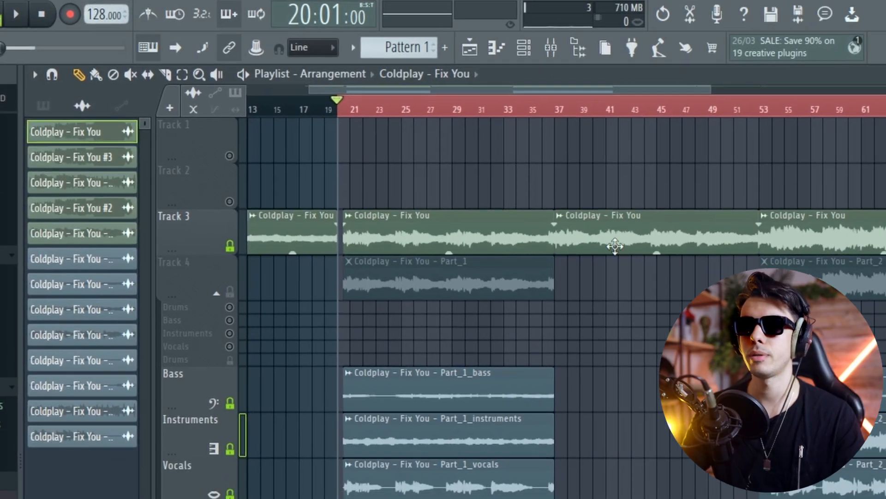
- Create a new pattern named Piano and lower the D5 note of its fourth chord by one octave
click(450, 49)
text(P)
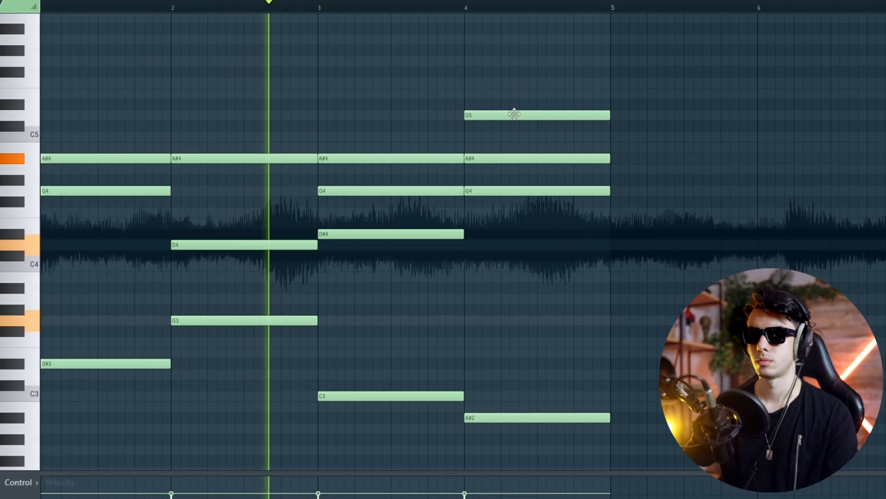
drag(520, 90, 528, 127)
key(ctrl+Down)
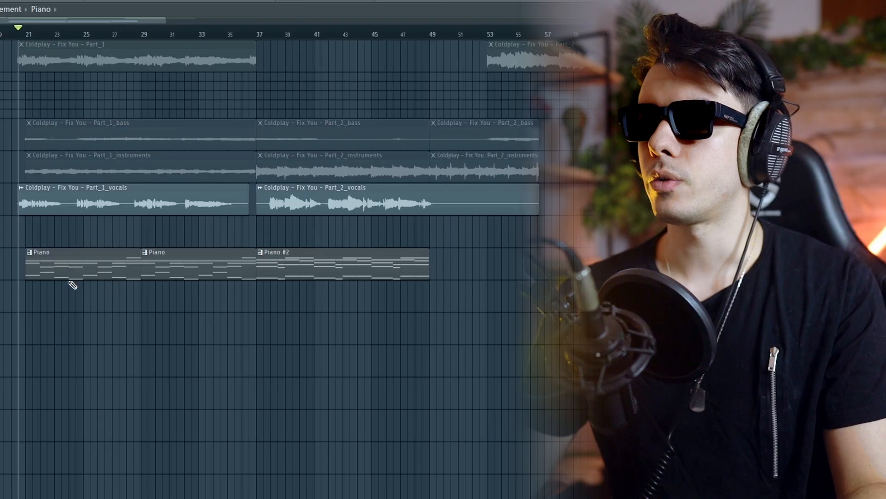
- Add a Sylenth1 channel and load the preset Ofive - PP - CH - Abundant
drag(6, 261, 496, 276)
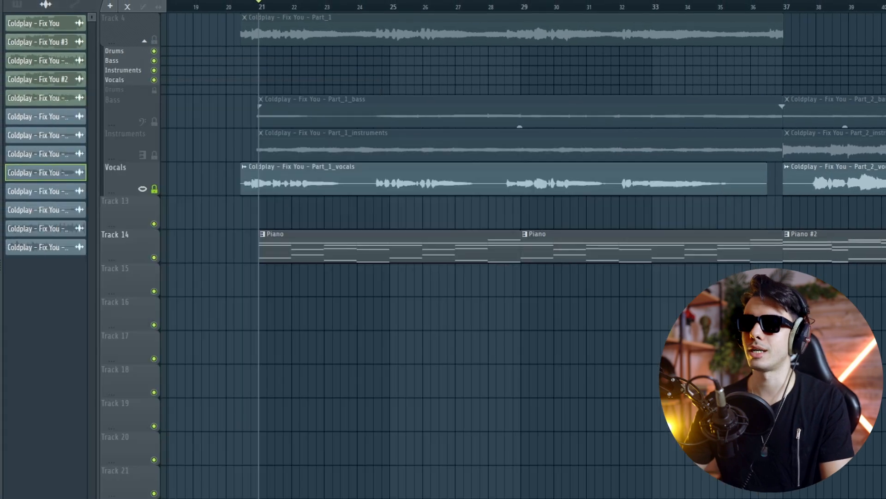
scroll(258, 171, down, 4)
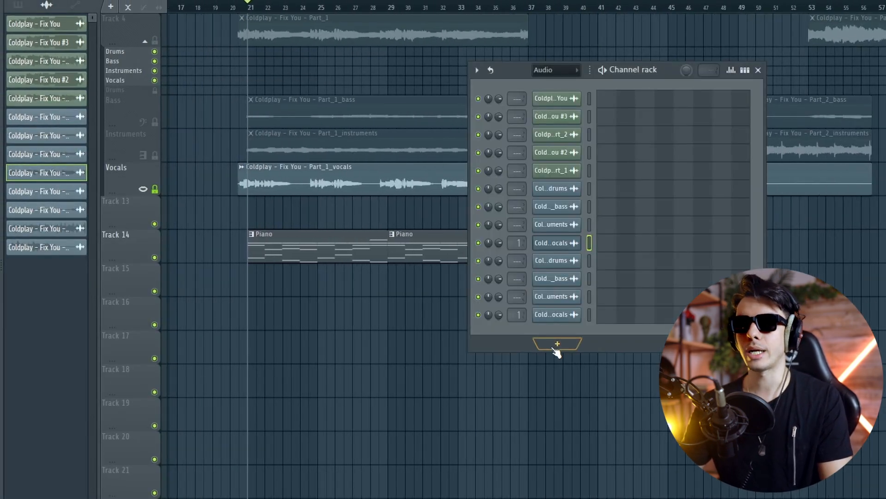
click(555, 348)
click(701, 230)
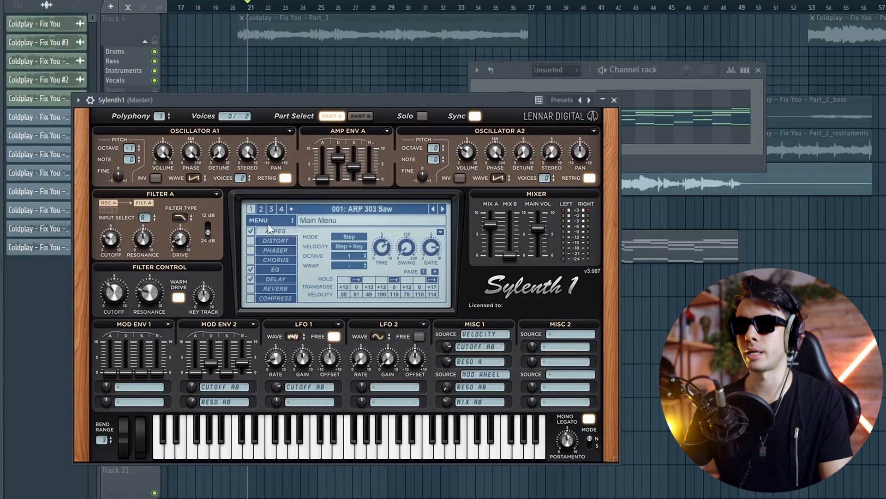
click(269, 221)
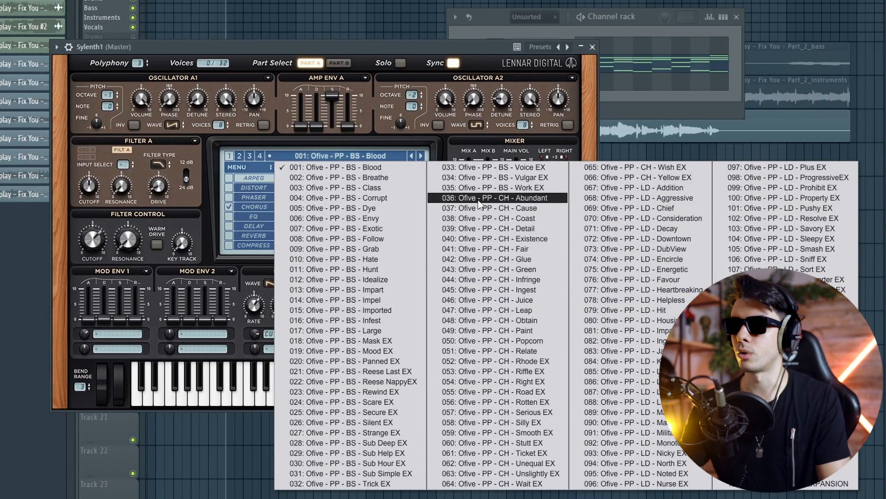
click(479, 198)
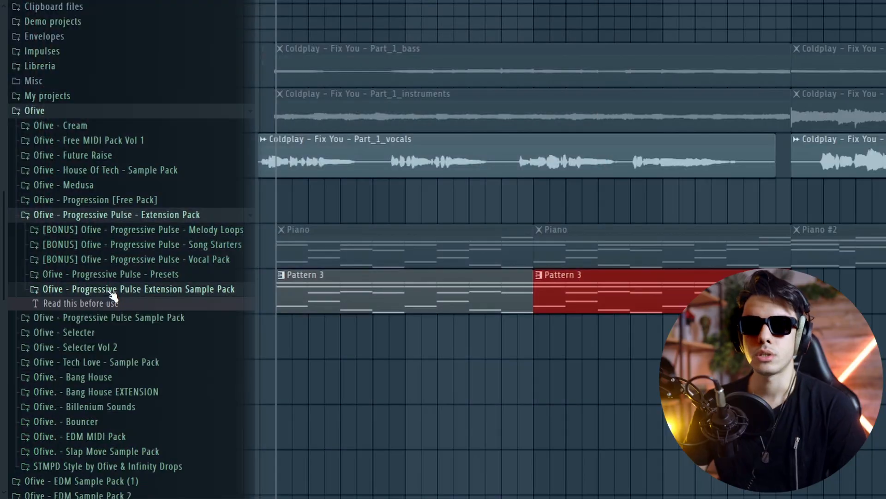
- Open the Ofive - Progressive Pulse Extension Sample Pack folder in the browser
click(110, 290)
click(83, 239)
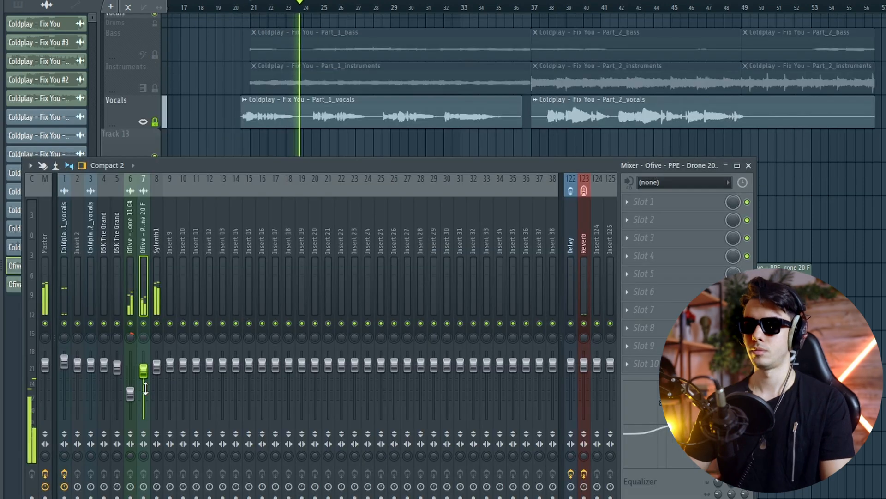
- Close the mixer and repeat the Drone 11 C# clip along Track 18 up to bar 53, matching the drone above
key(F9)
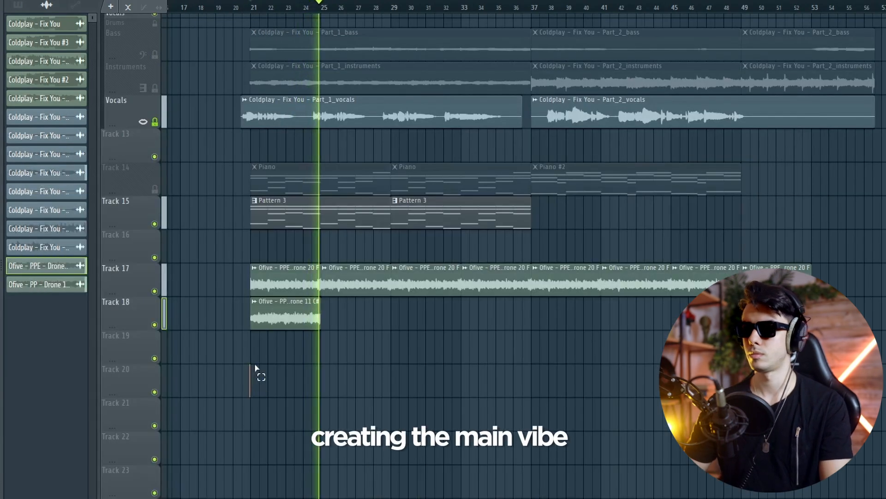
drag(254, 365, 249, 330)
key(ctrl+b)
key(ctrl+b)
key(ctrl+b)
key(ctrl+b)
key(ctrl+b)
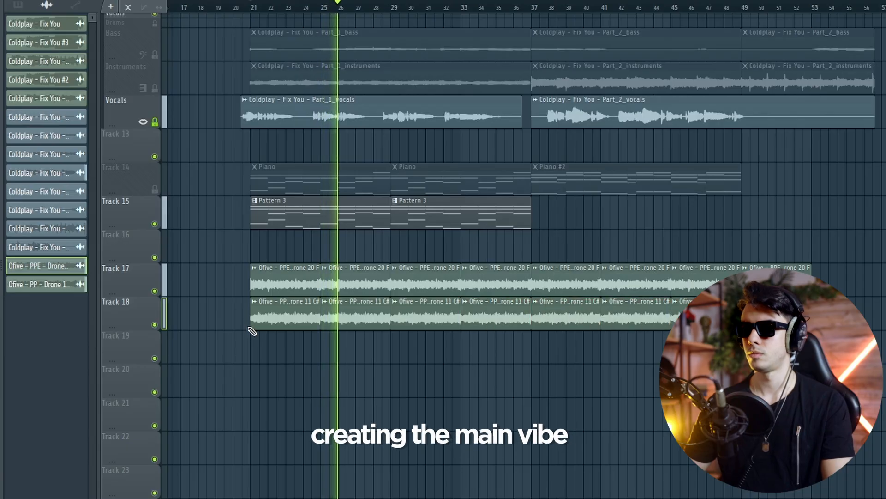
- Set the stretch mode of the Coldplay - Fix You - Part_1 clip to e3 generic and open its sample in Edison
scroll(198, 191, up, 3)
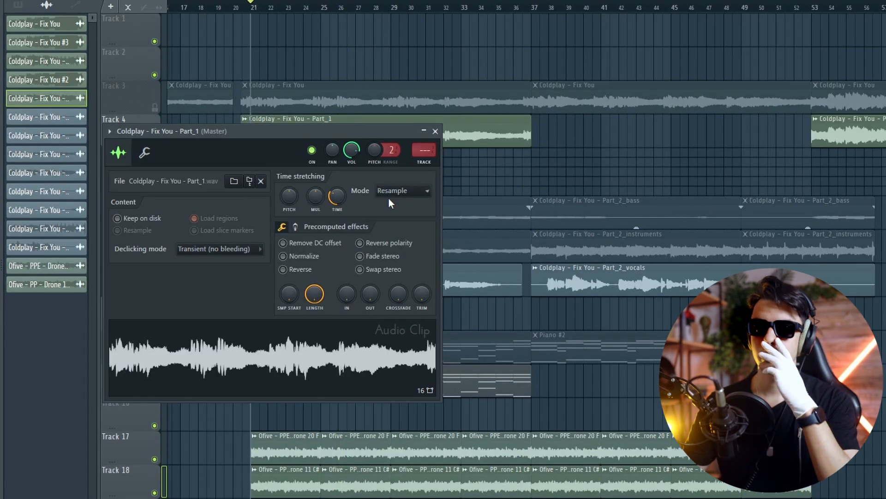
click(389, 193)
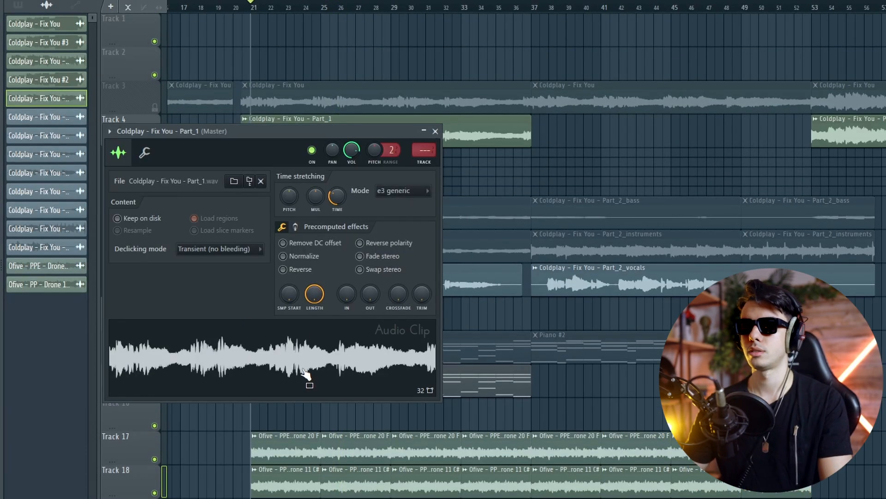
right_click(286, 345)
click(367, 422)
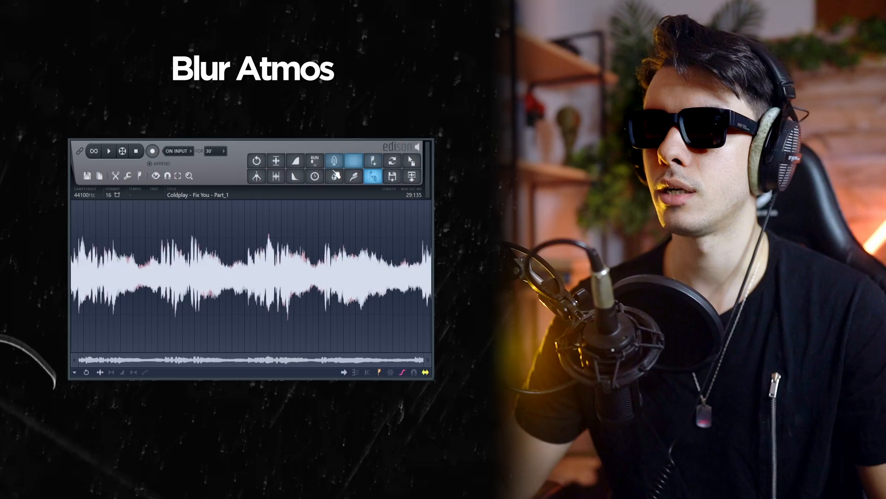
- Apply the Blur effect to the whole Part_1 sample in Edison and play the result
click(336, 176)
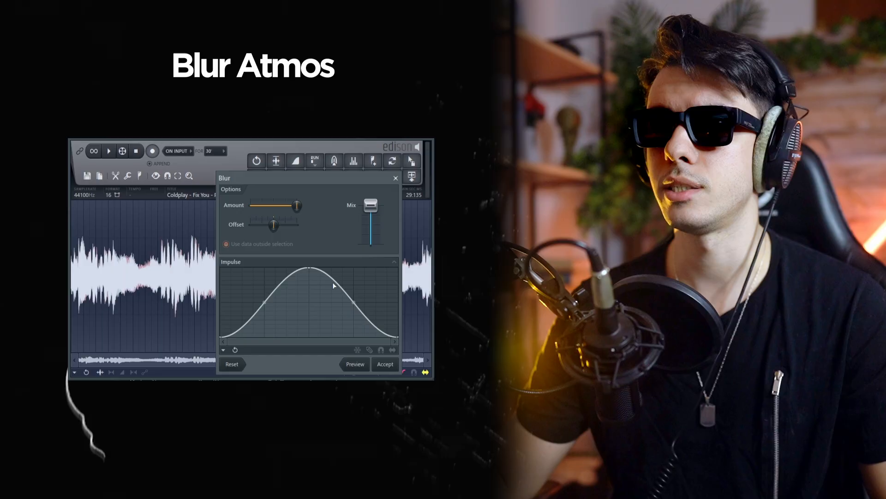
click(382, 365)
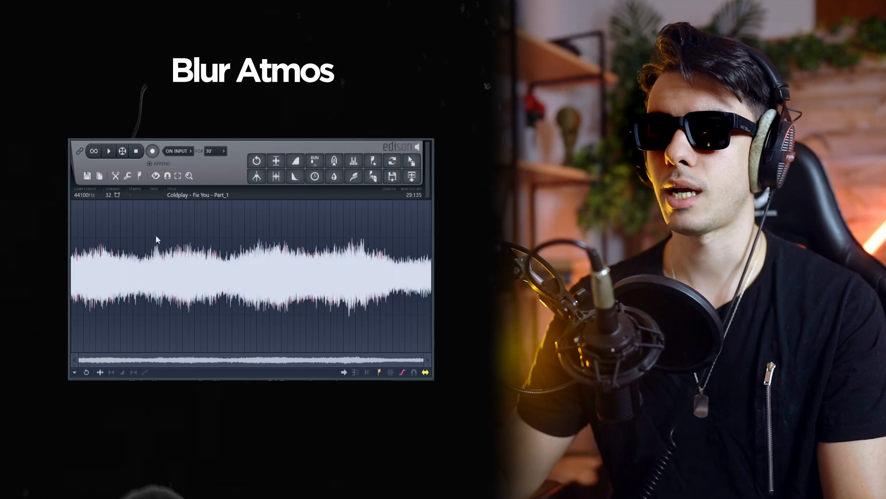
click(109, 151)
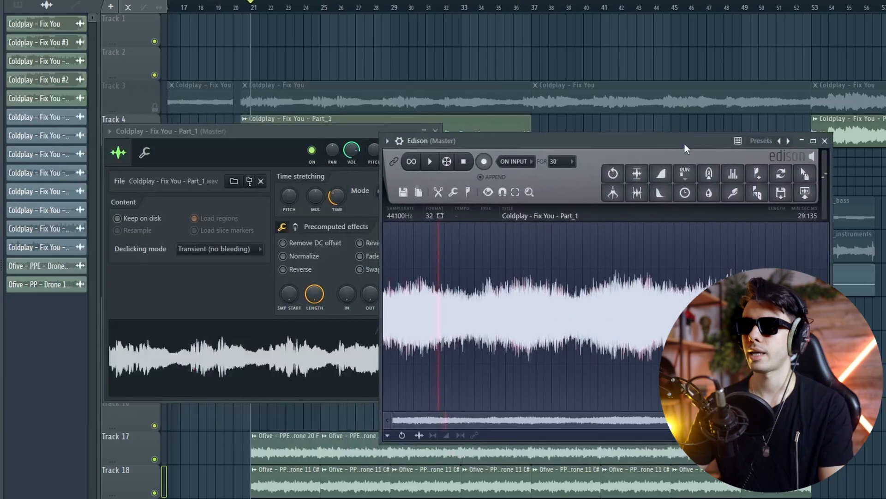
- Send the blurred audio from Edison to the playlist and place the clip on Track 20 at bar 21
drag(684, 142, 225, 81)
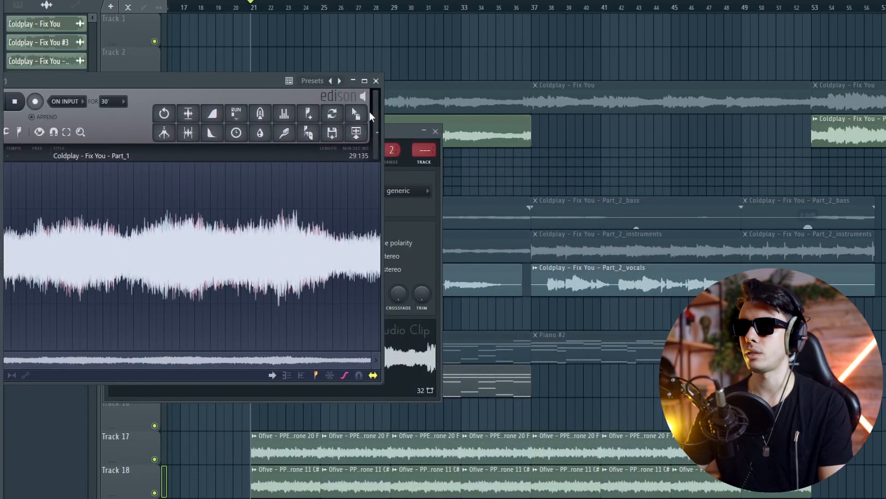
drag(356, 113, 605, 381)
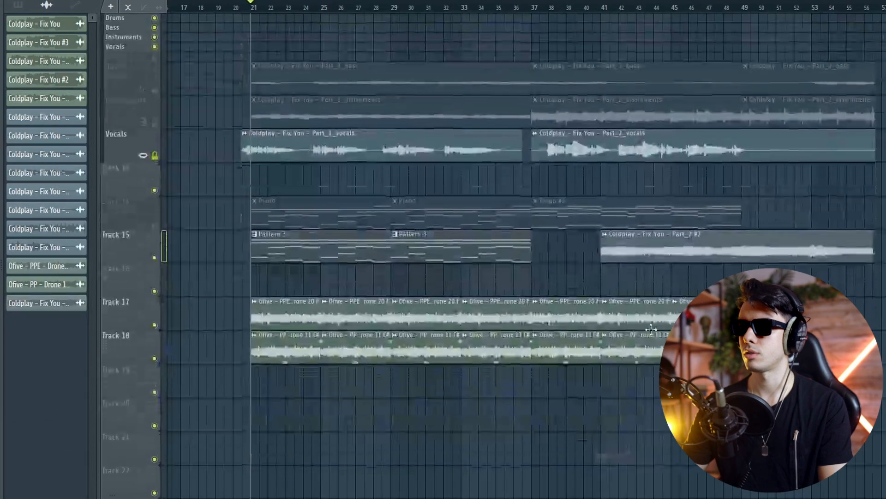
drag(683, 234, 334, 401)
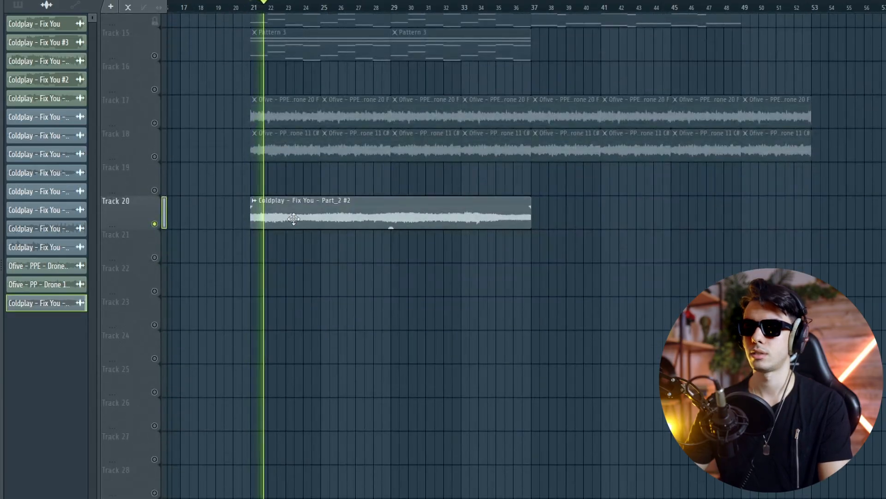
- Add Fruity Parametric EQ 2 to the blurred clip's mixer track, cutting the lows and the highs above about 11 kHz
double_click(293, 218)
double_click(331, 191)
click(644, 202)
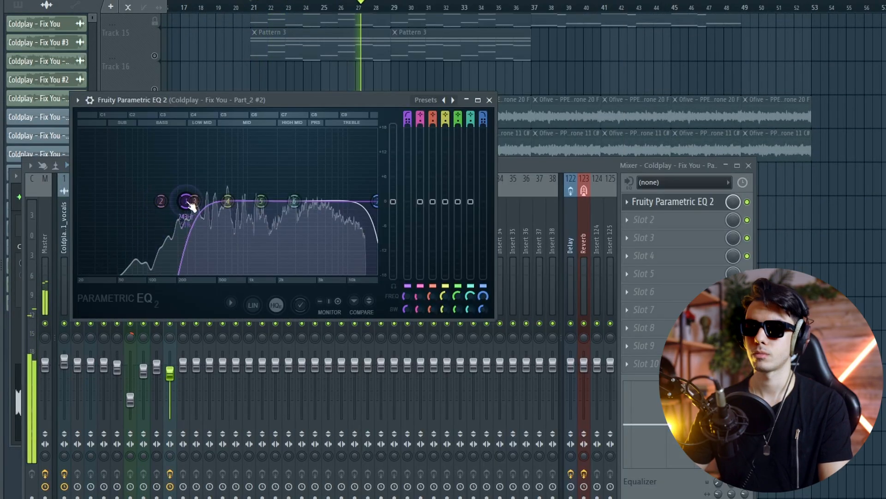
drag(377, 201, 353, 201)
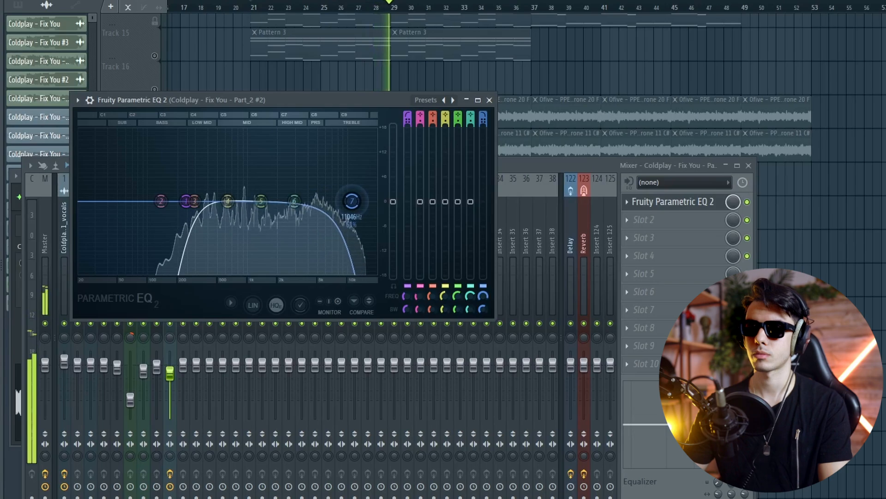
key(space)
- Load Portal in the second effect slot, choose the Irregular preset and reduce its dry/wet mix
click(626, 218)
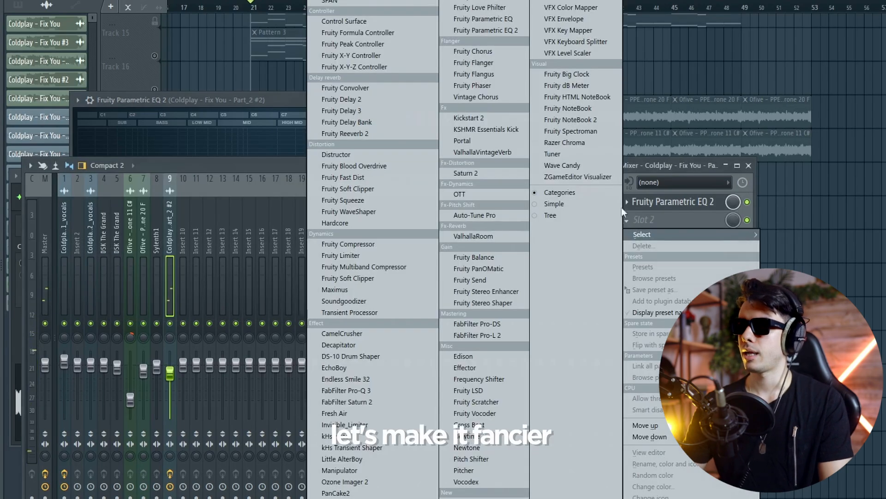
click(341, 1)
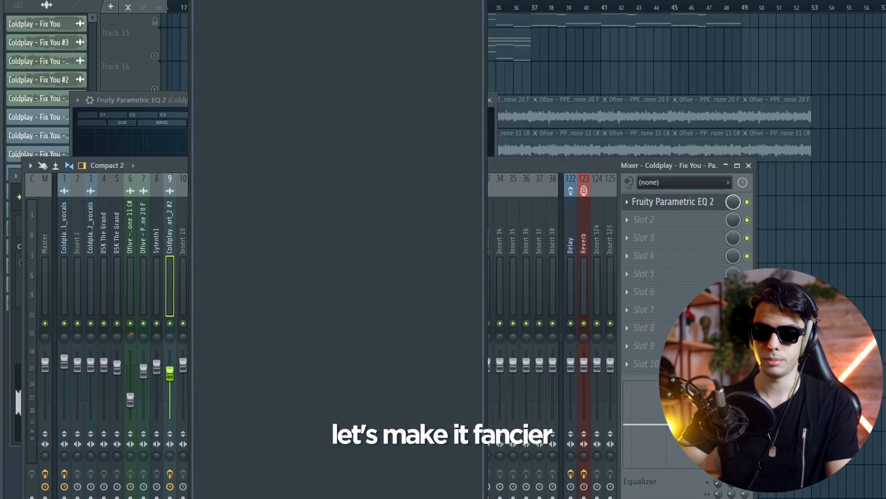
key(Return)
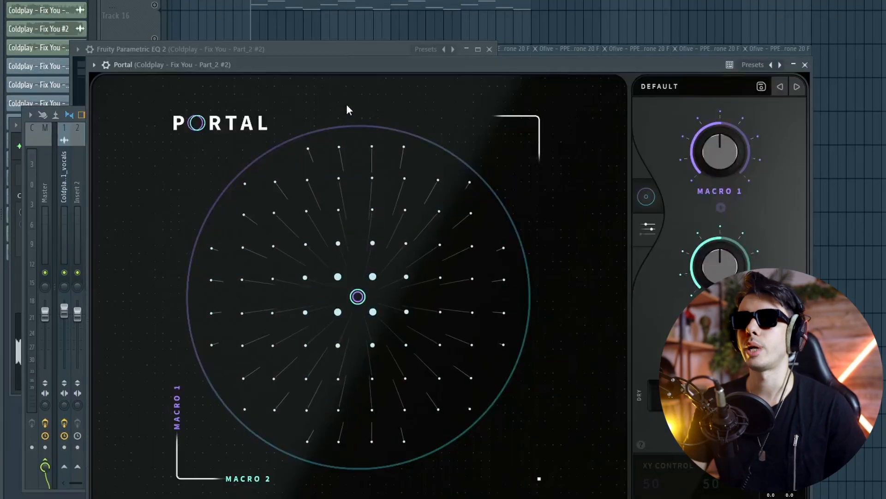
click(477, 50)
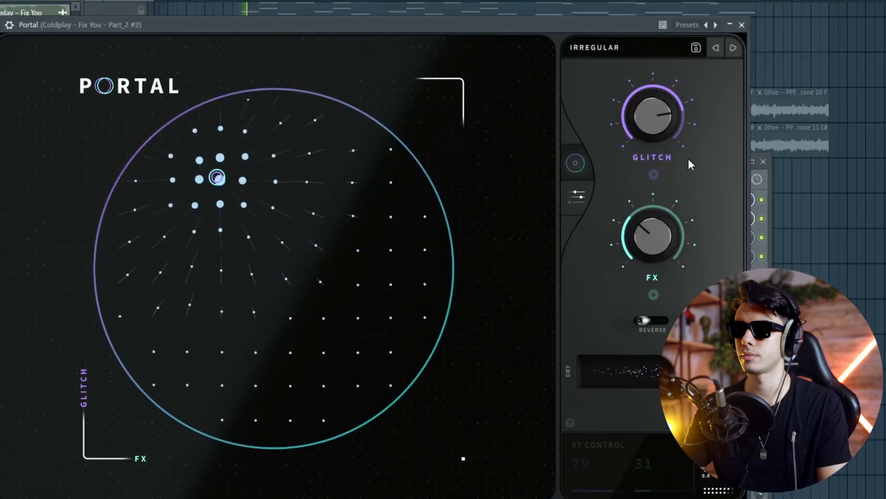
drag(665, 371, 645, 367)
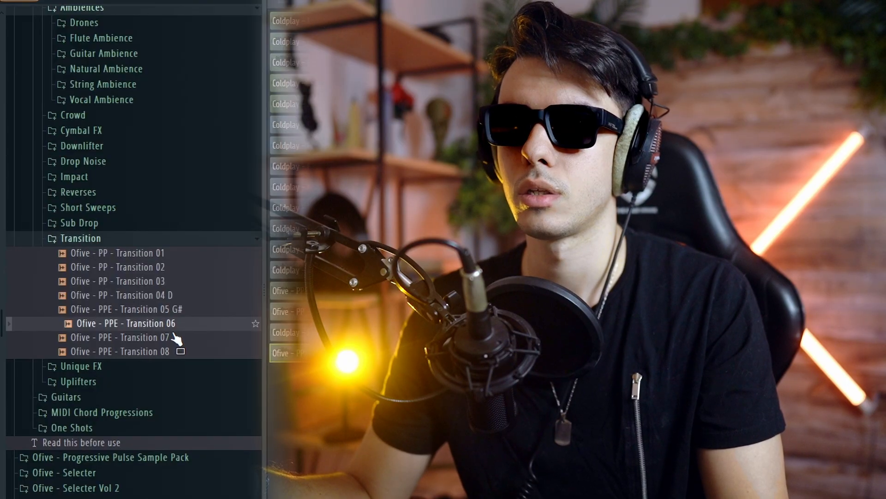
- Pick the Ofive - PPE - Transition 07 sample from the Transition folder
click(176, 340)
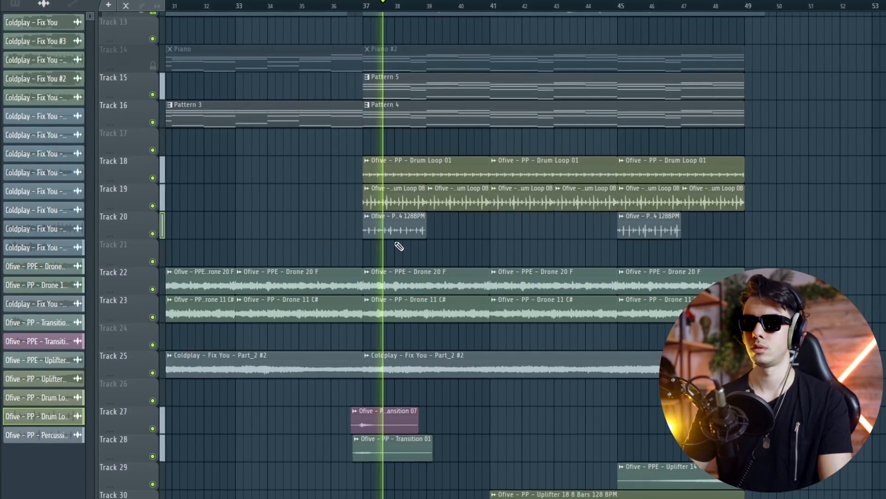
- Duplicate the two-bar percussion loop on Track 20 to fill bars 37 to 49 without gaps
drag(402, 250, 430, 234)
key(ctrl+b)
key(ctrl+b)
key(ctrl+b)
right_click(655, 234)
drag(599, 252, 546, 232)
key(ctrl+b)
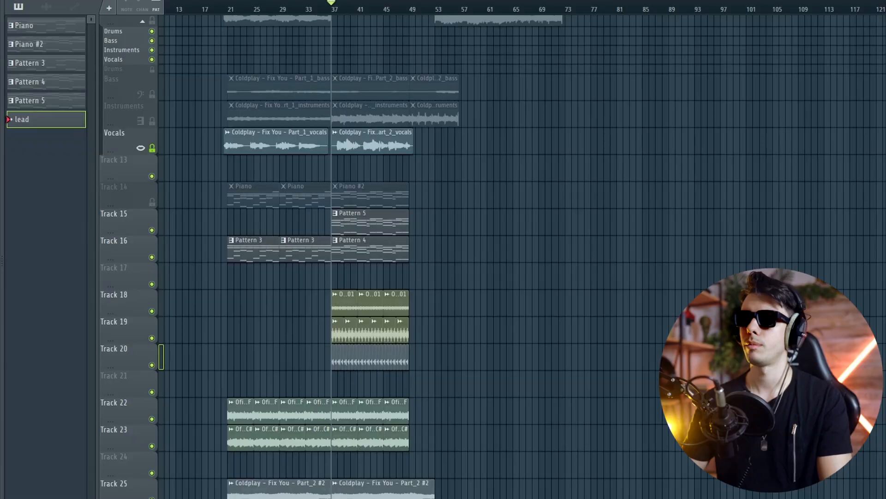
- Open the channel rack and filter it to the Unsorted channels
key(F6)
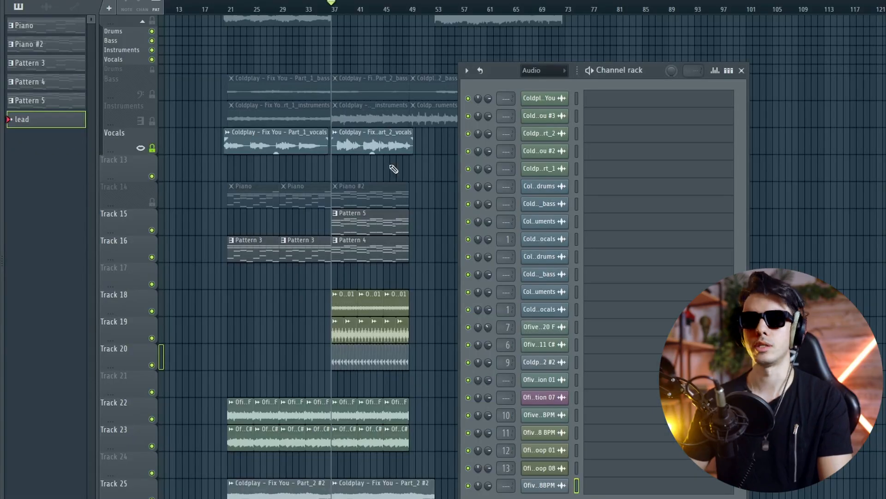
click(536, 78)
click(539, 111)
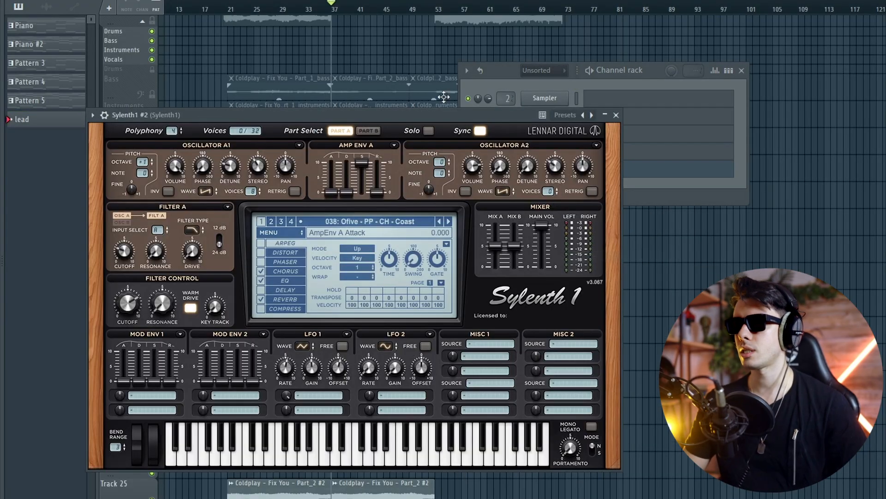
- Route the Sylenth1 #2 instrument to mixer track 14 in its channel settings
drag(321, 112, 196, 109)
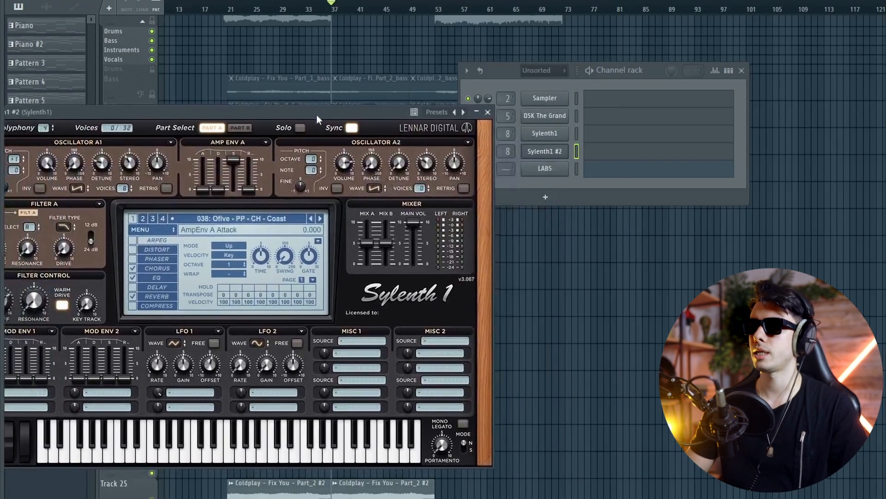
drag(85, 107, 245, 90)
click(133, 94)
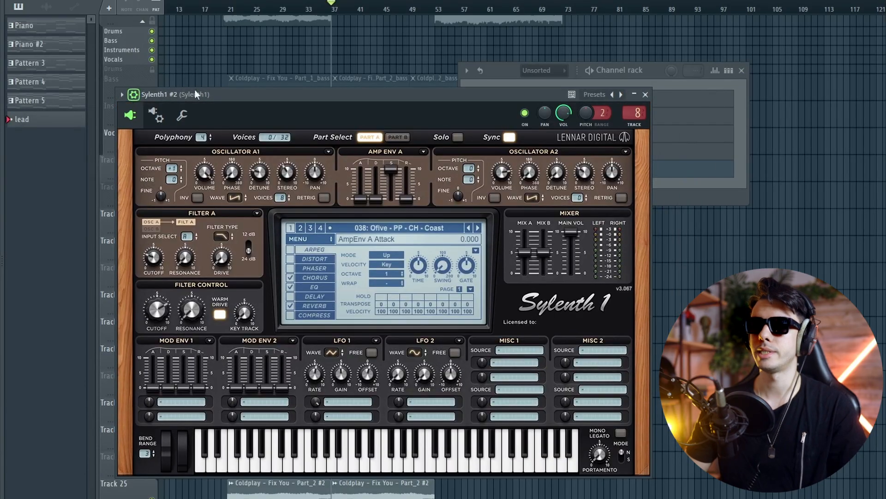
click(635, 124)
click(328, 149)
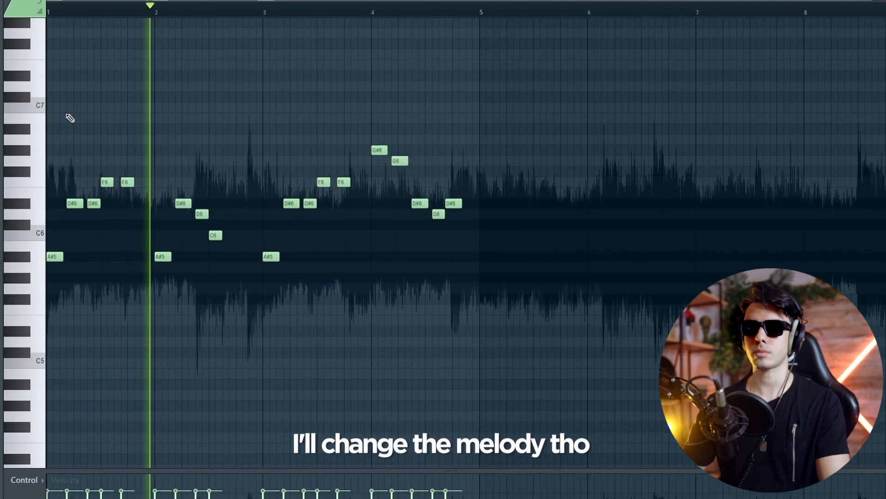
- Clone the Sylenth1 #2 channel to layer the lead melody with the Decay and Energetic lead presets
scroll(69, 117, up, 1)
scroll(68, 116, up, 1)
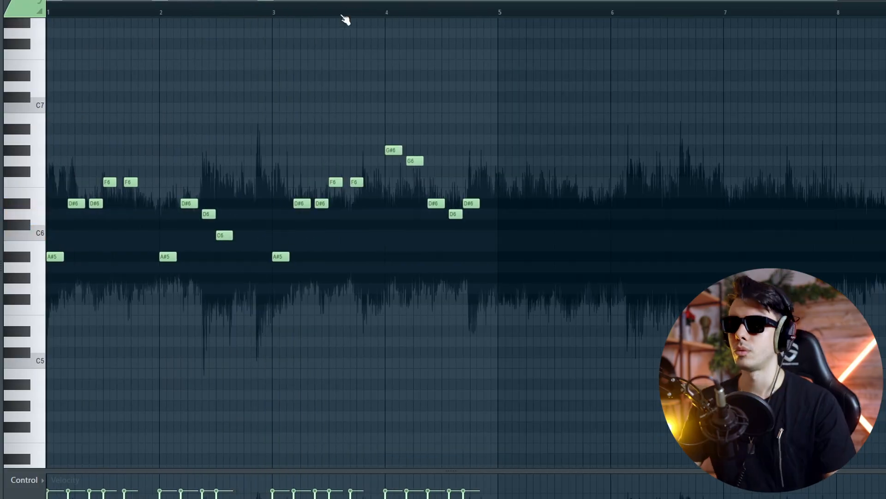
key(F6)
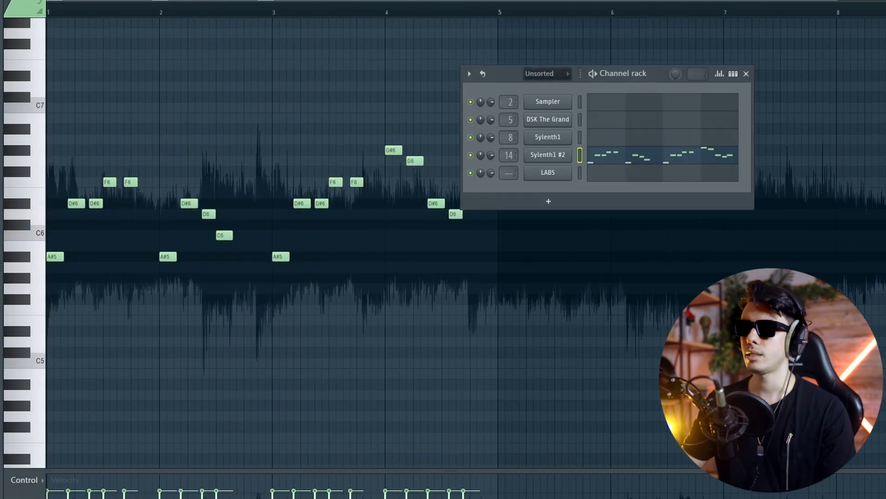
right_click(543, 155)
click(591, 278)
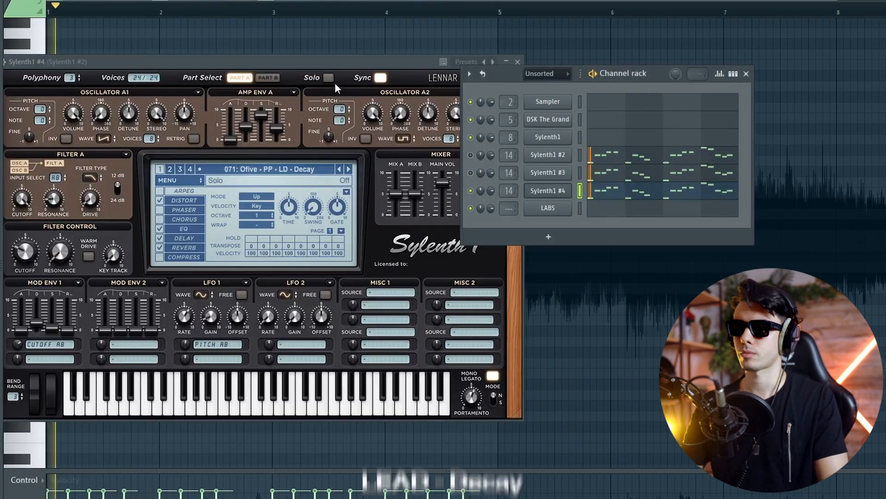
drag(316, 63, 359, 53)
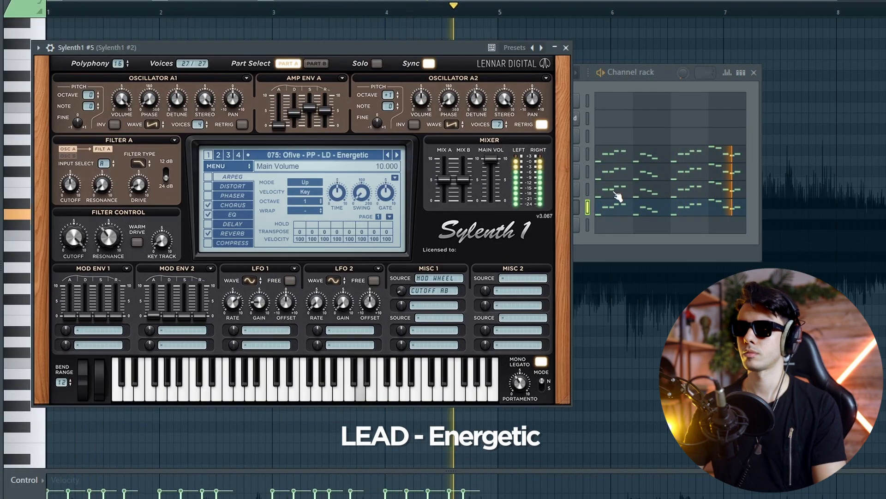
drag(685, 77, 692, 79)
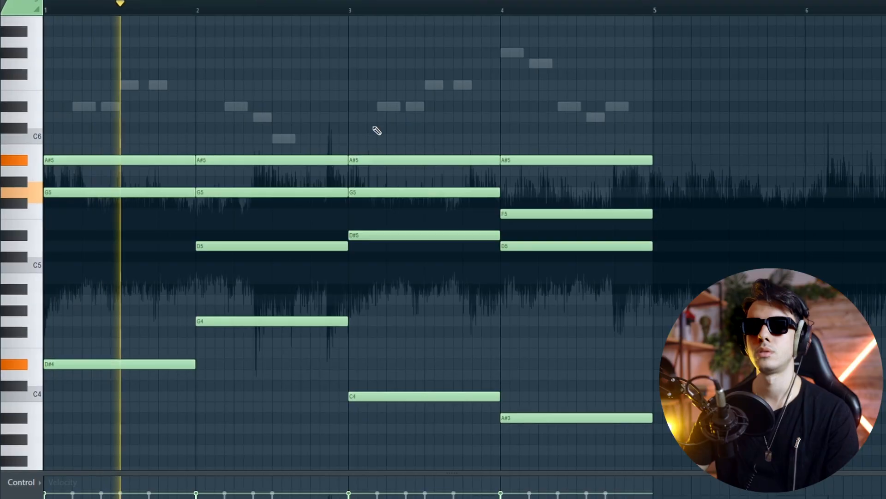
- Switch the Sylenth1 #7 chord layer to the Ofive - PP - CH - Leap preset and close the synth
scroll(376, 131, down, 2)
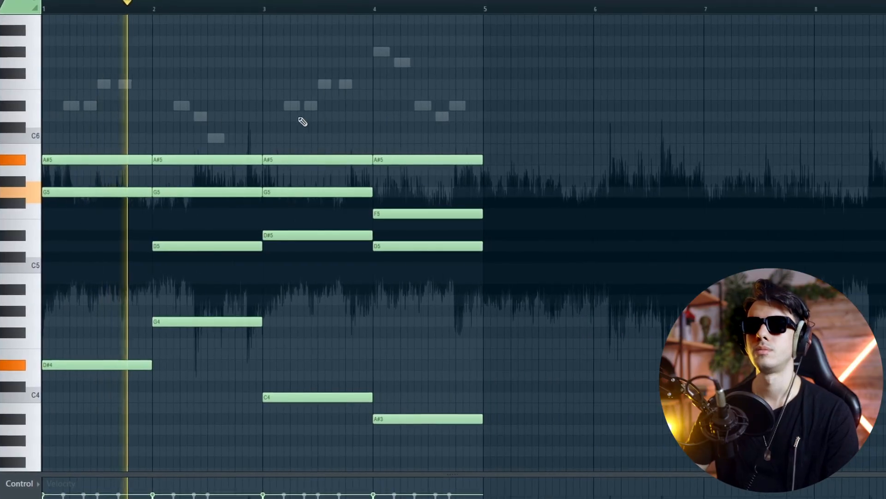
scroll(103, 123, up, 2)
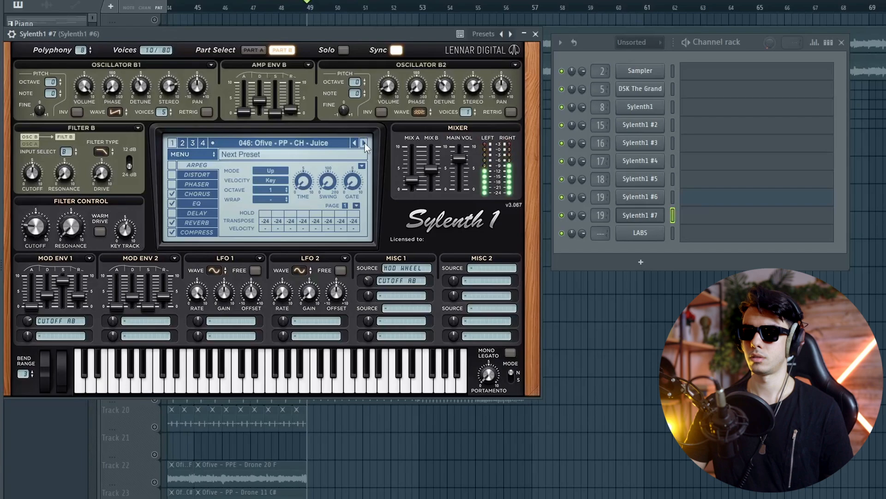
click(365, 143)
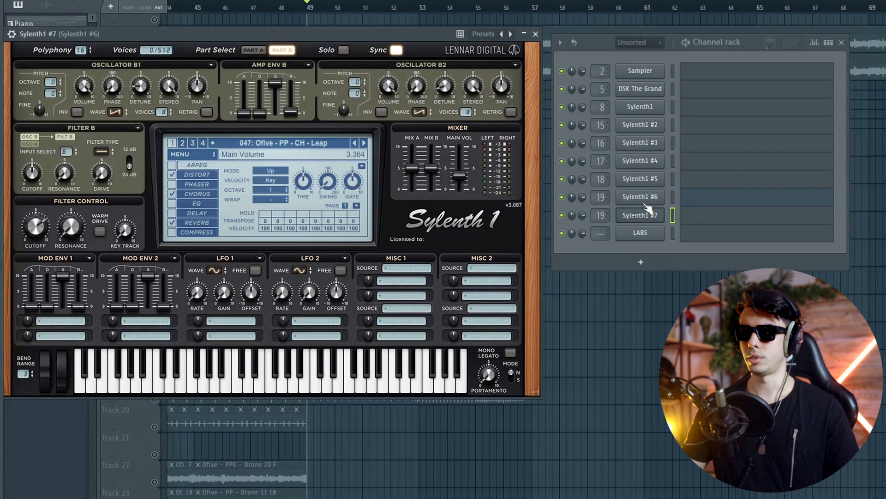
click(536, 34)
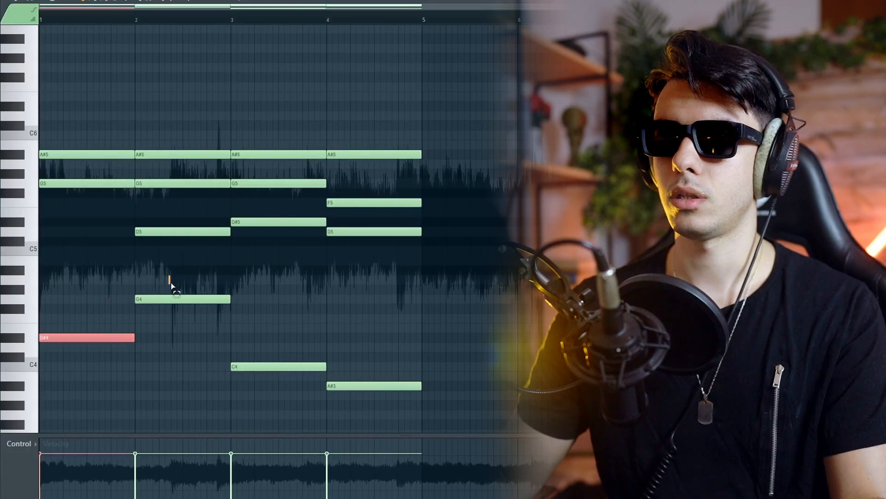
- Copy the lowest root note of each chord into an empty piano roll for the bass and play the bass line
ctrl+click(380, 388)
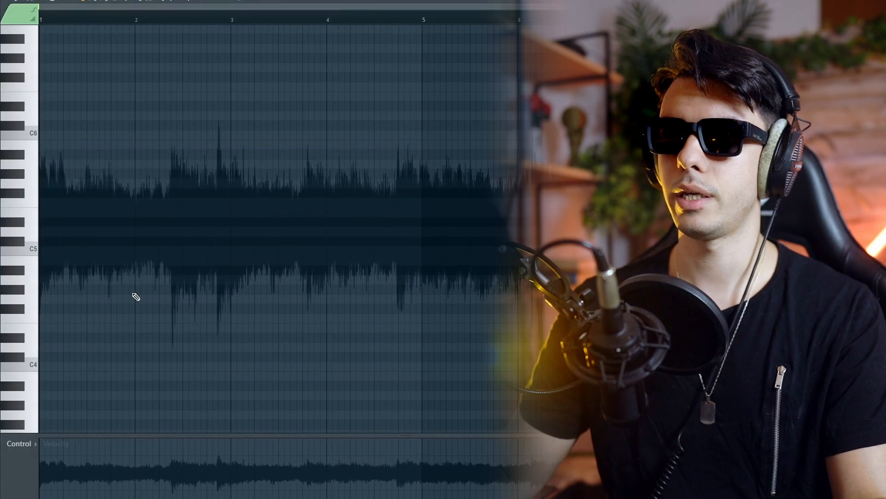
key(ctrl+v)
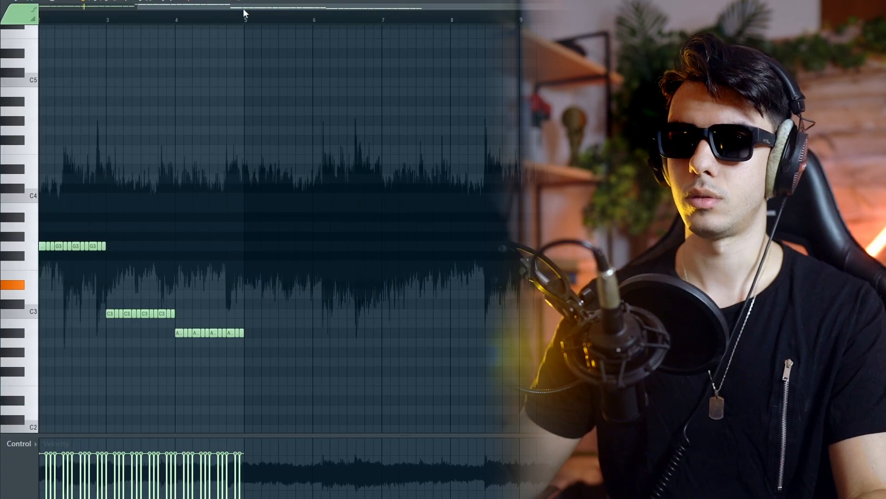
key(space)
scroll(140, 9, left, 1)
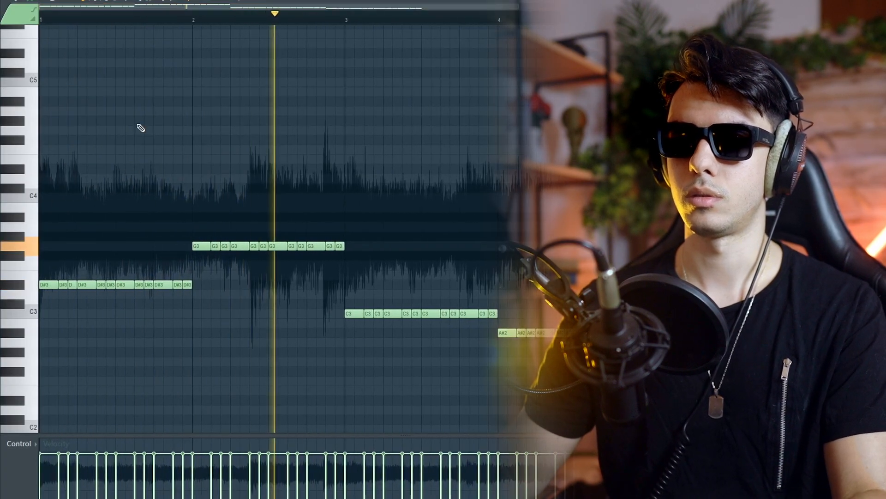
scroll(139, 126, down, 1)
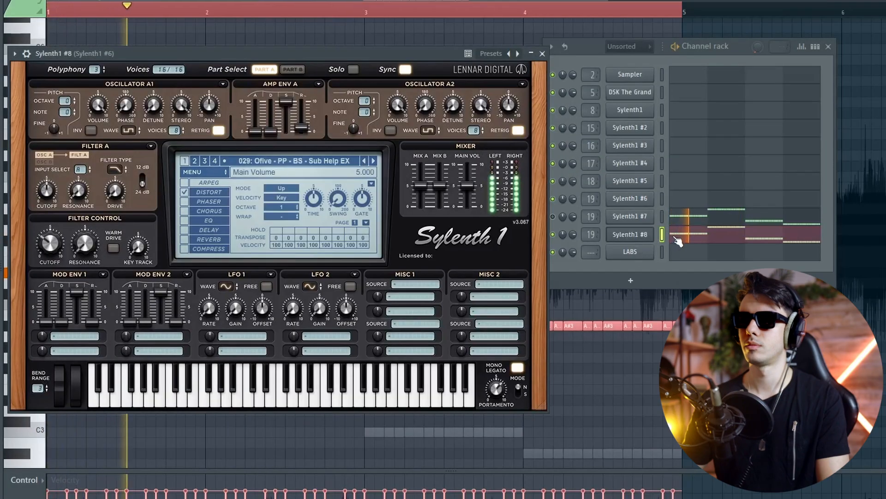
- Transpose all notes of the Sylenth1 #8 Sub Help EX bass layer down one octave
click(676, 238)
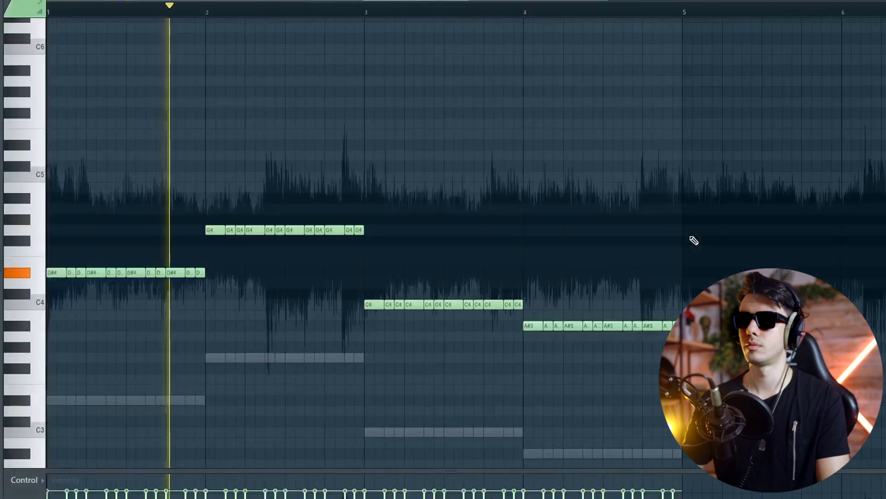
key(ctrl+a)
key(ctrl+Down)
scroll(630, 155, down, 1)
scroll(412, 55, down, 4)
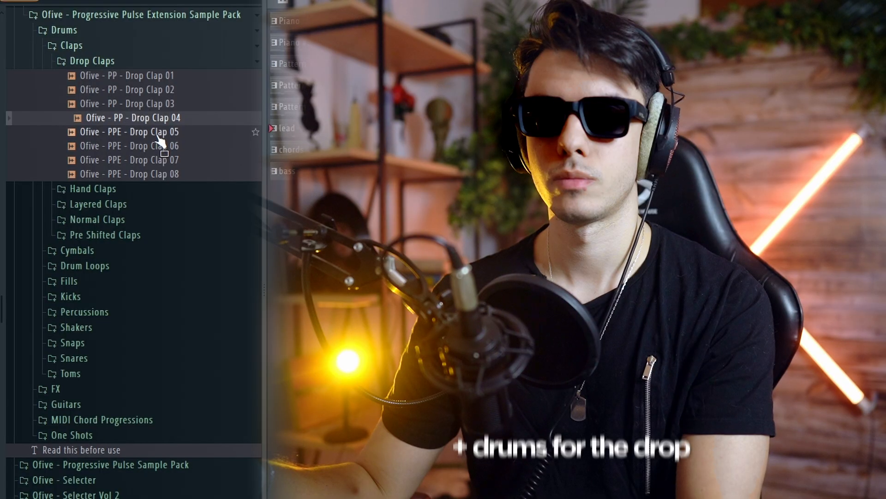
- Pick the Ofive - PPE - Drop Clap 06 sample and review the buildup and drop arrangement in the playlist
click(172, 148)
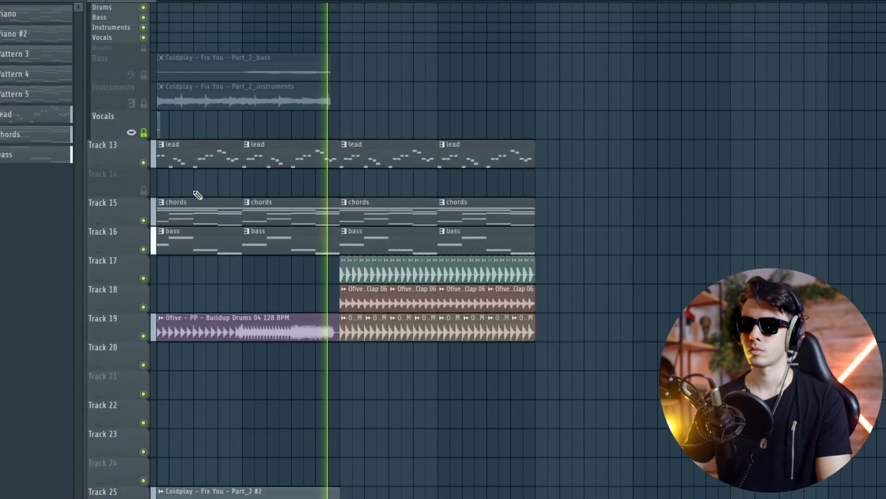
scroll(431, 129, down, 3)
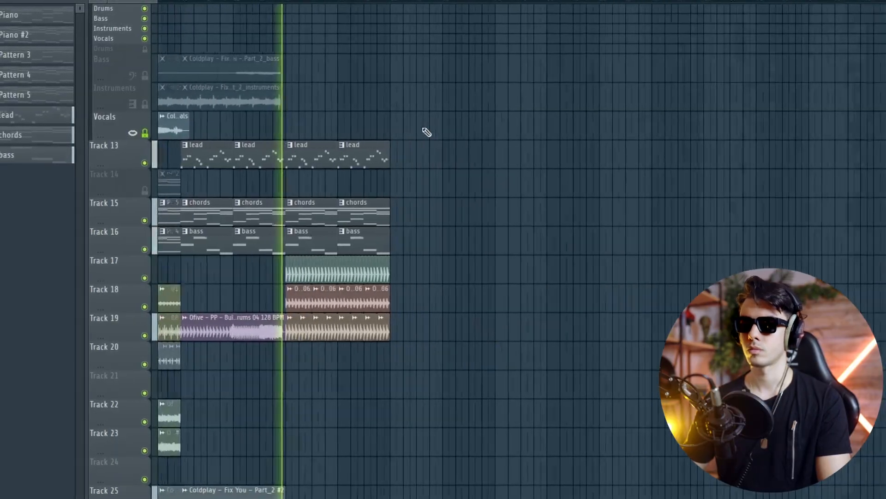
scroll(337, 136, up, 3)
scroll(349, 139, down, 2)
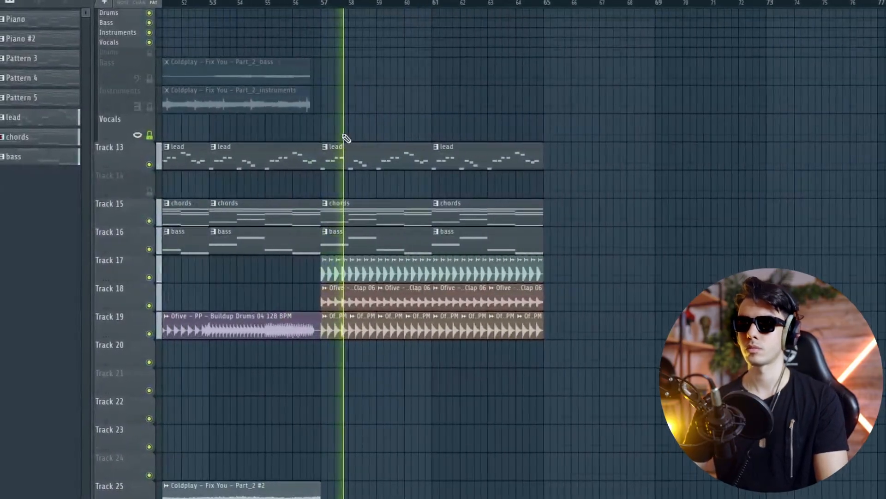
scroll(339, 136, down, 1)
scroll(340, 130, down, 1)
scroll(351, 134, down, 1)
scroll(323, 176, up, 1)
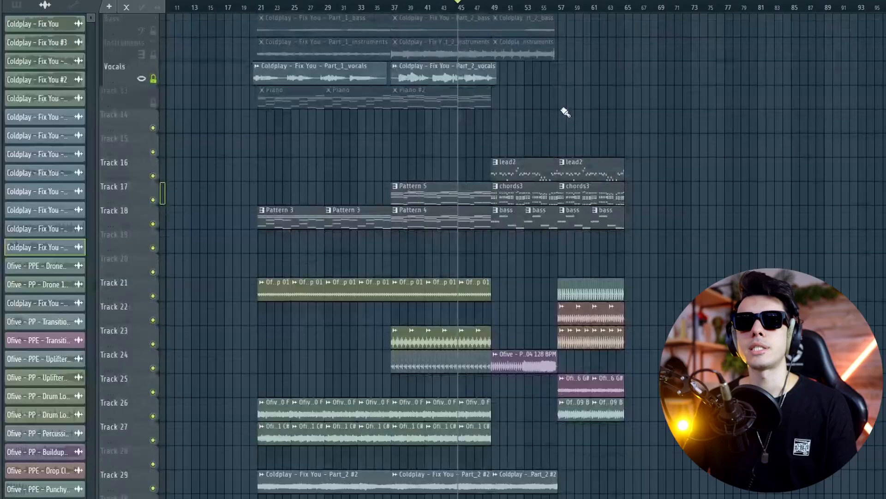
- Open the chords3 clip at bar 49 in the piano roll and examine its bass, chord and melody notes
scroll(566, 112, up, 2)
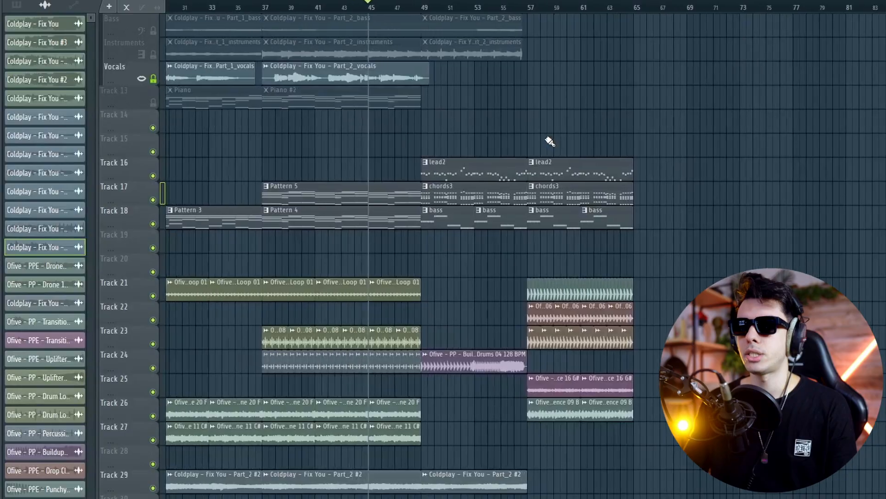
double_click(431, 196)
scroll(528, 152, down, 5)
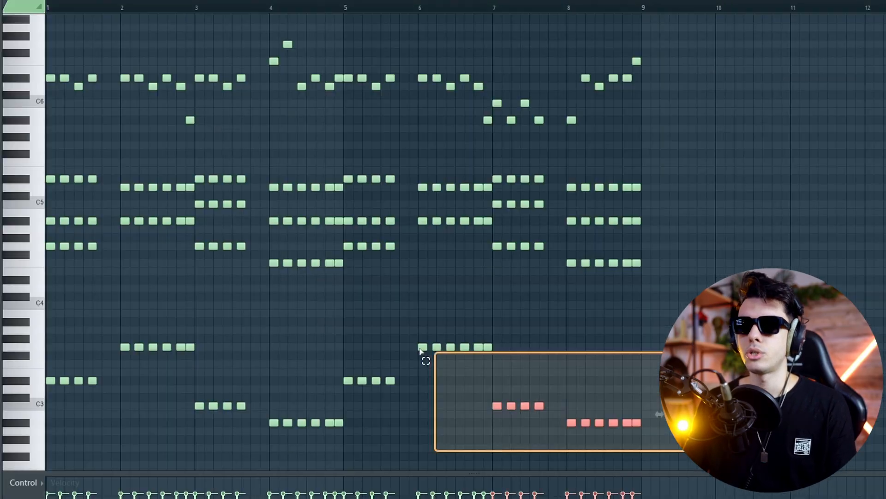
scroll(324, 189, up, 3)
scroll(392, 171, down, 3)
scroll(531, 161, up, 2)
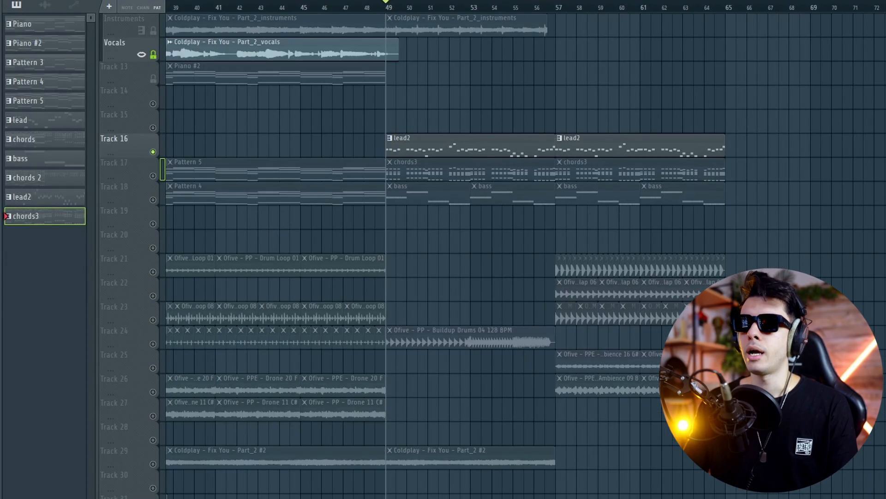
- Load Decapitator and Fresh Air in the third and fourth effect slots of the leads mixer track
scroll(466, 125, up, 2)
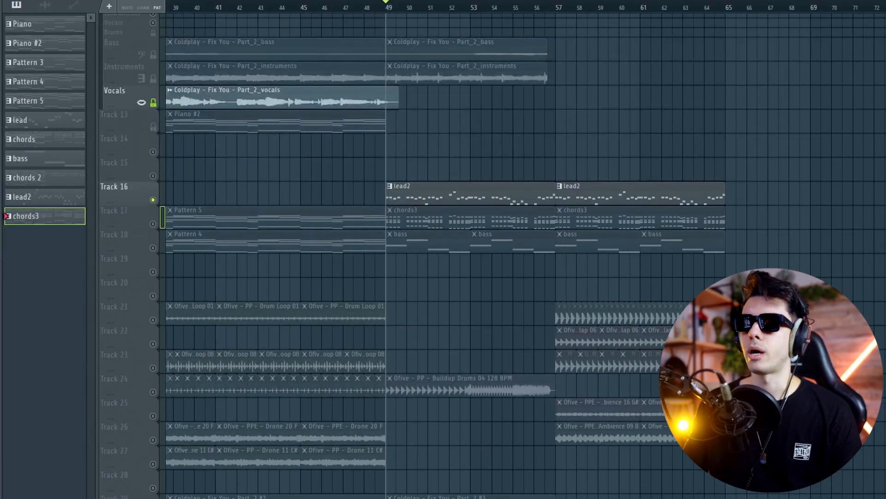
key(F6)
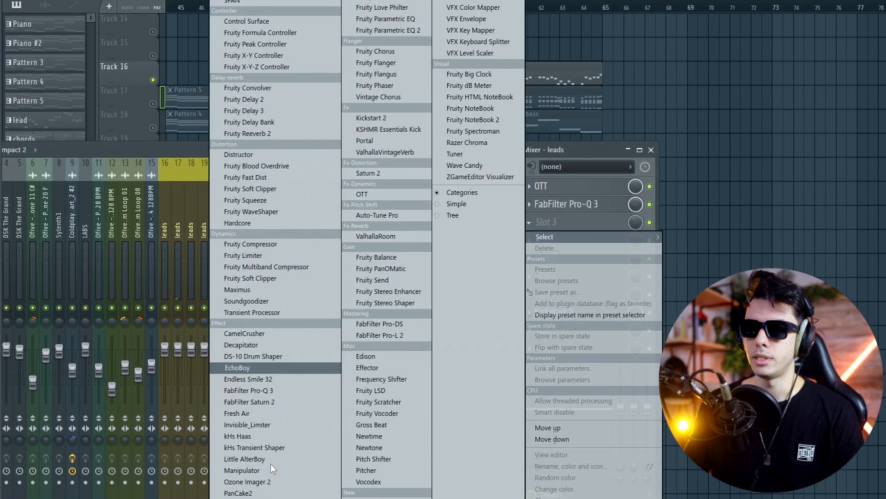
click(268, 384)
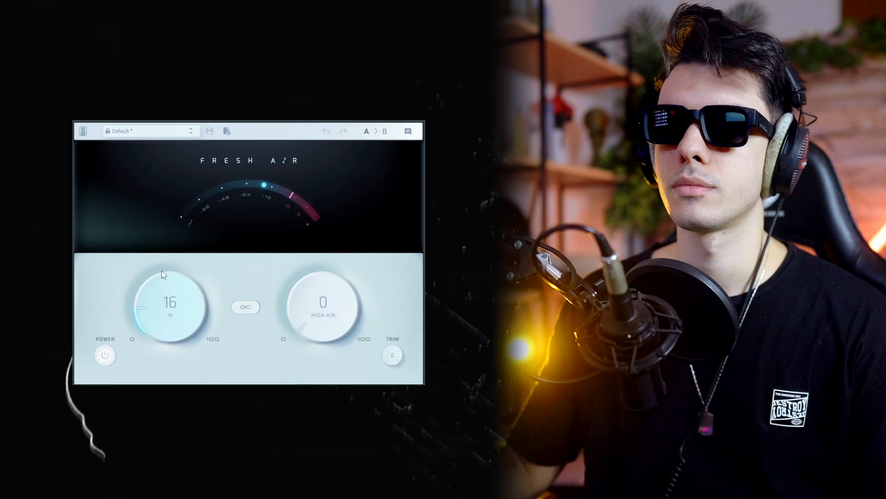
- Set Fresh Air's Mid Air to 15 and High Air to 19 on the leads track, then close the plugin
drag(162, 271, 185, 198)
drag(308, 336, 306, 281)
drag(178, 280, 177, 318)
drag(318, 296, 298, 318)
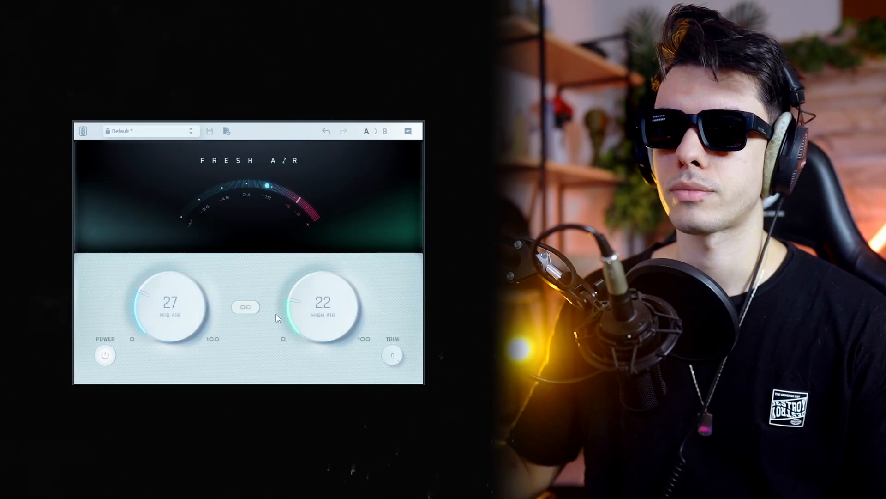
drag(177, 305, 176, 315)
drag(311, 309, 312, 313)
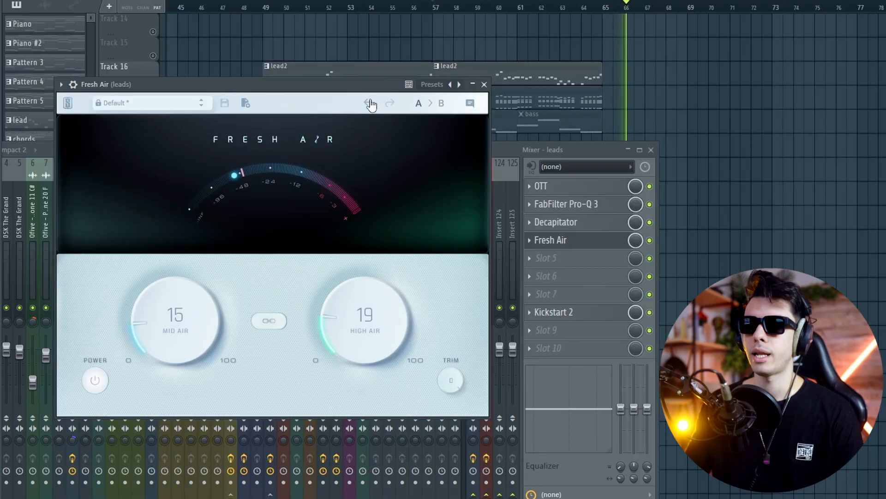
click(484, 84)
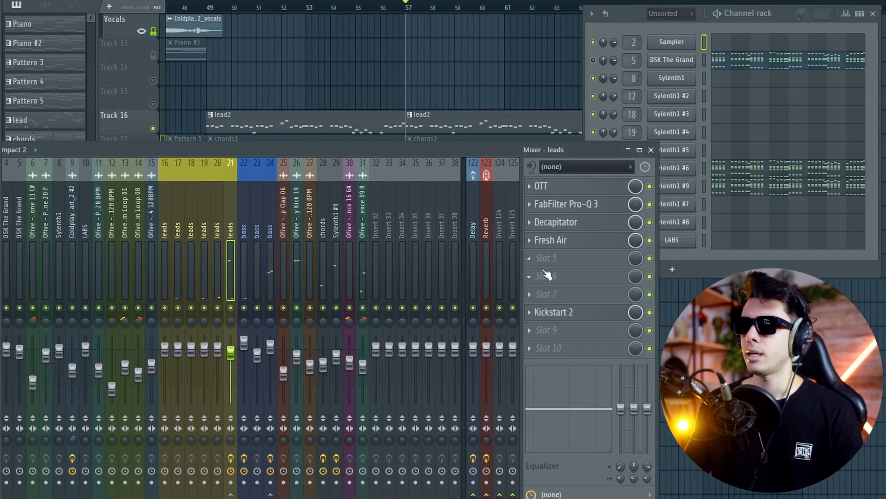
- Load ValhallaVintageVerb in the fifth effect slot of the leads track and adjust its reverb controls
click(548, 261)
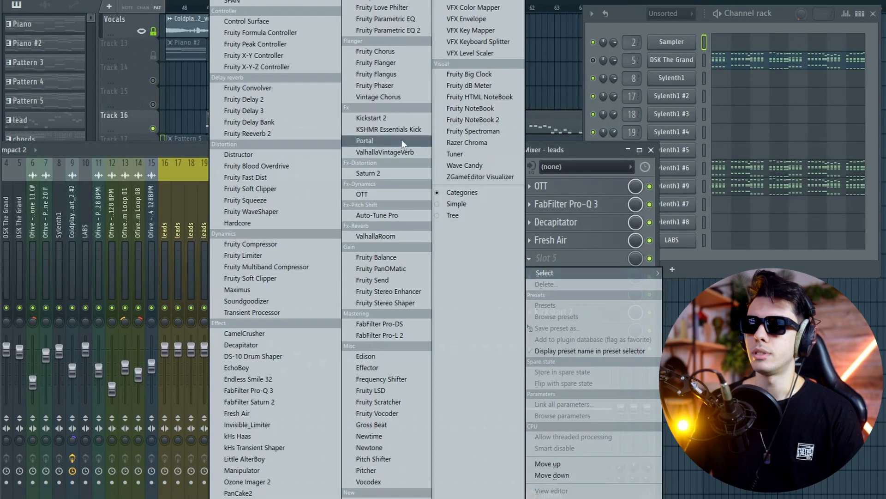
click(385, 152)
drag(179, 213, 179, 214)
drag(116, 204, 115, 210)
drag(187, 211, 187, 212)
drag(592, 267, 615, 160)
drag(592, 205, 600, 172)
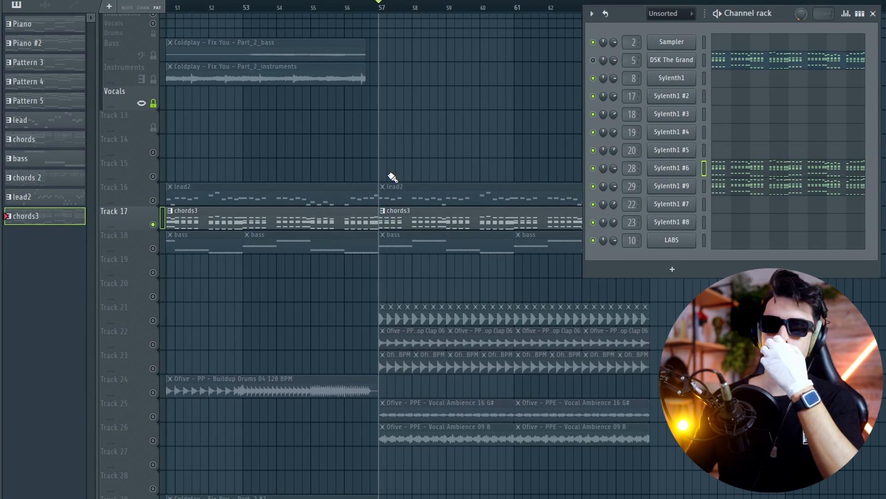
- Create a new pattern named piano drop and add a TruePianos channel
key(F4)
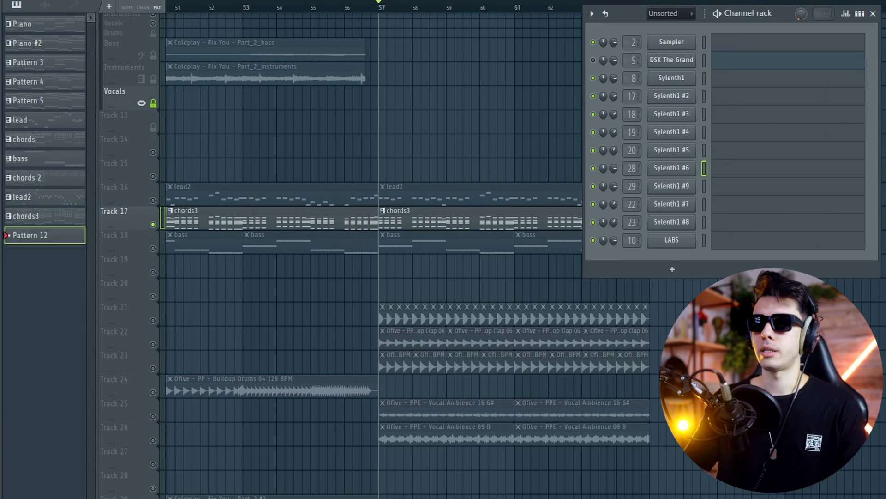
click(673, 269)
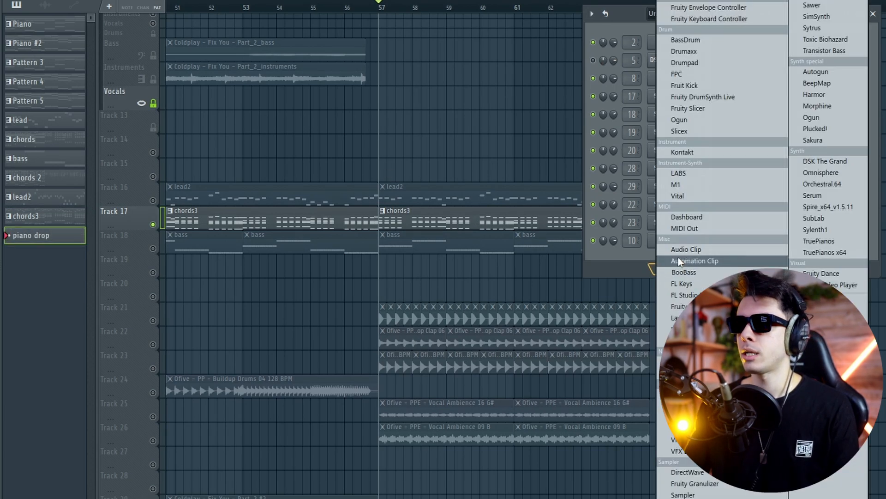
click(832, 240)
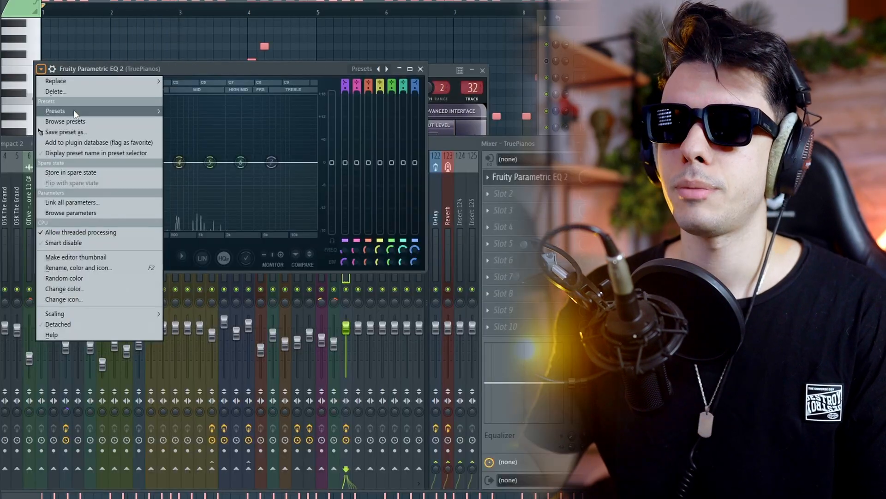
- Load the FILTER preset in Parametric EQ 2 on the TruePianos track, cut the lows and boost the highs around 7200 Hz
mouse_move(75, 112)
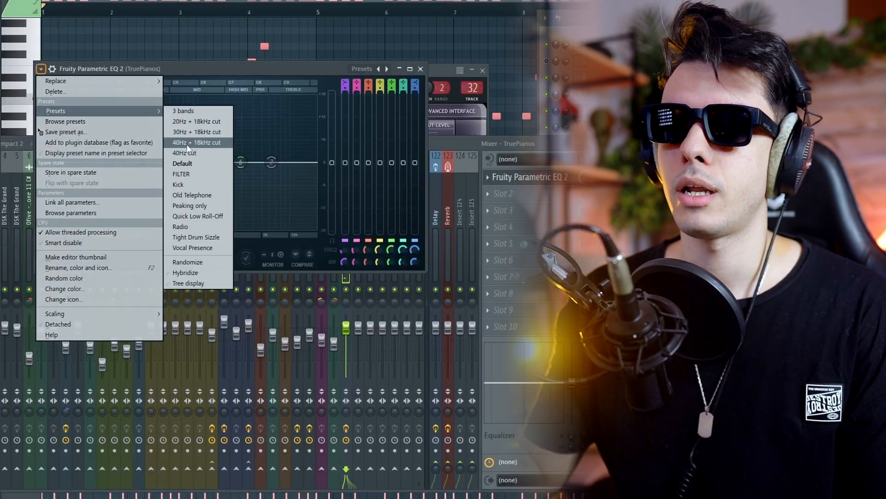
click(180, 174)
key(space)
drag(57, 163, 112, 163)
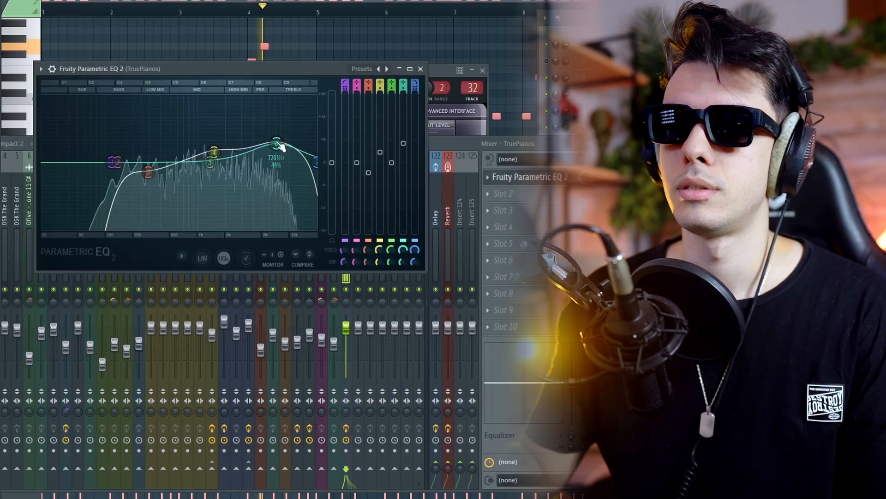
drag(279, 145, 282, 143)
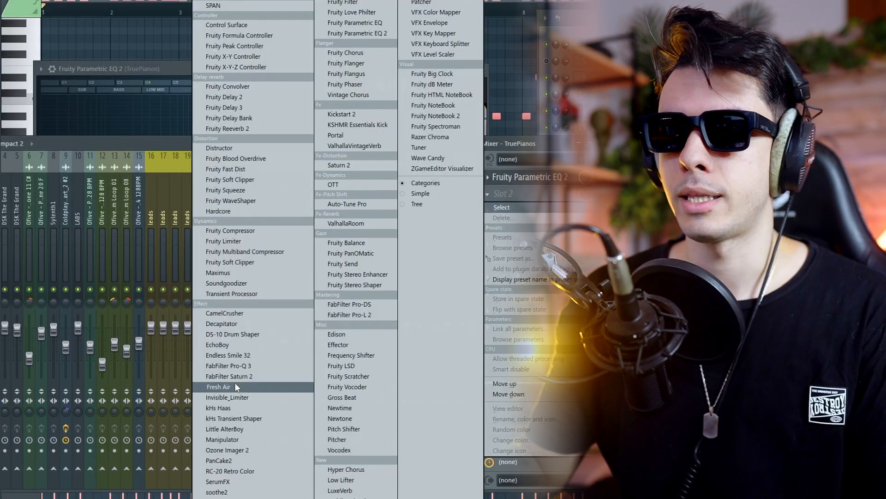
- Load Fresh Air in the second effect slot of the TruePianos track and adjust its Mid Air and High Air amounts
click(234, 386)
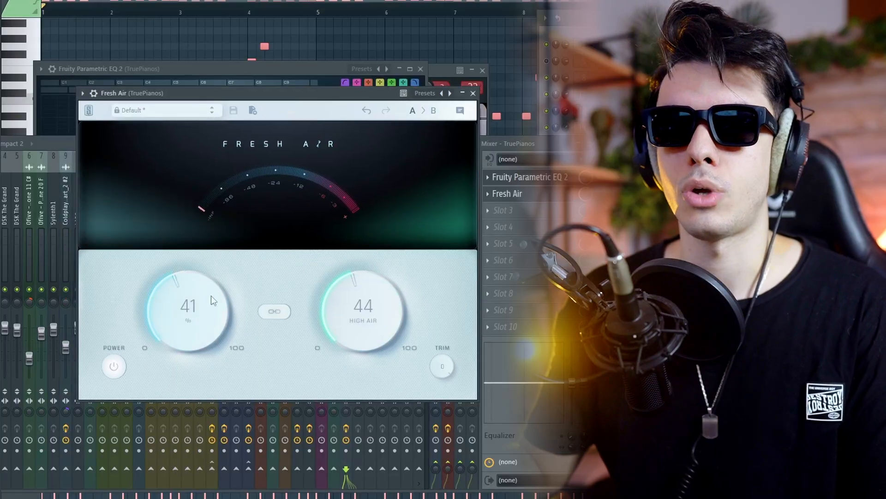
drag(195, 319, 193, 311)
drag(329, 309, 352, 307)
drag(230, 325, 231, 314)
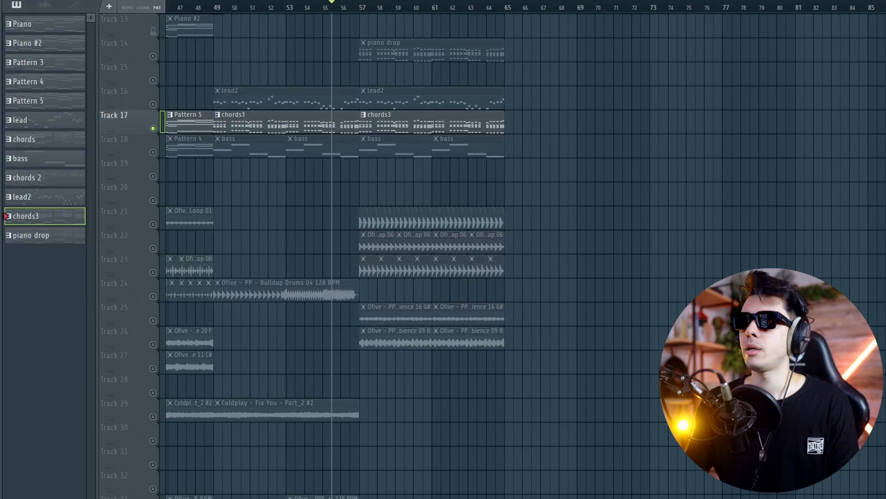
- Add a Serum channel to the chords3 pattern and choose a sound from the Ofive - Progressive Pulse Serum Presets
key(F6)
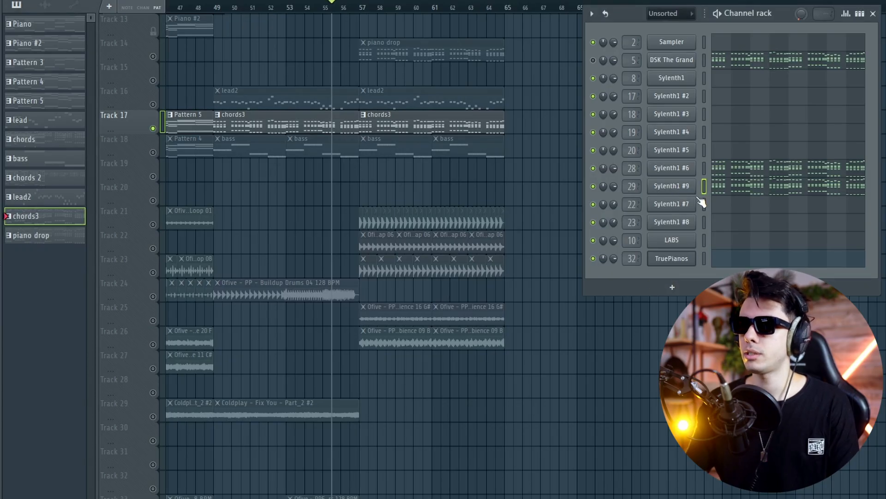
click(671, 287)
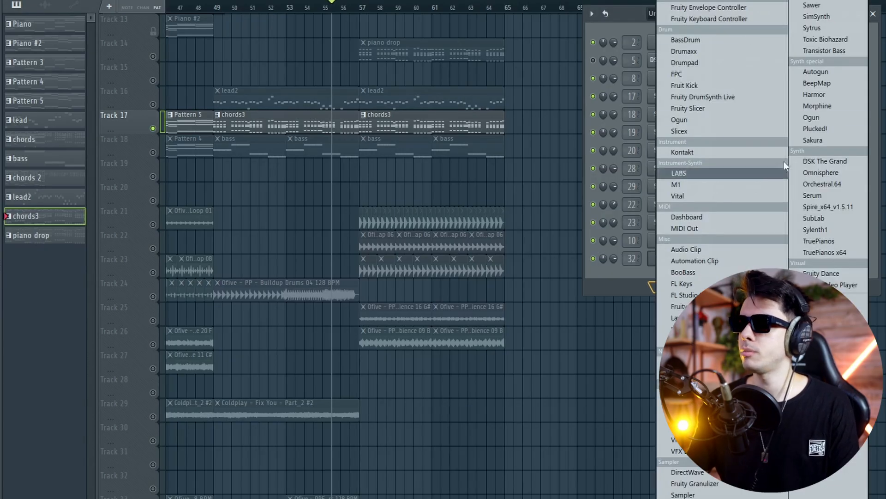
click(816, 199)
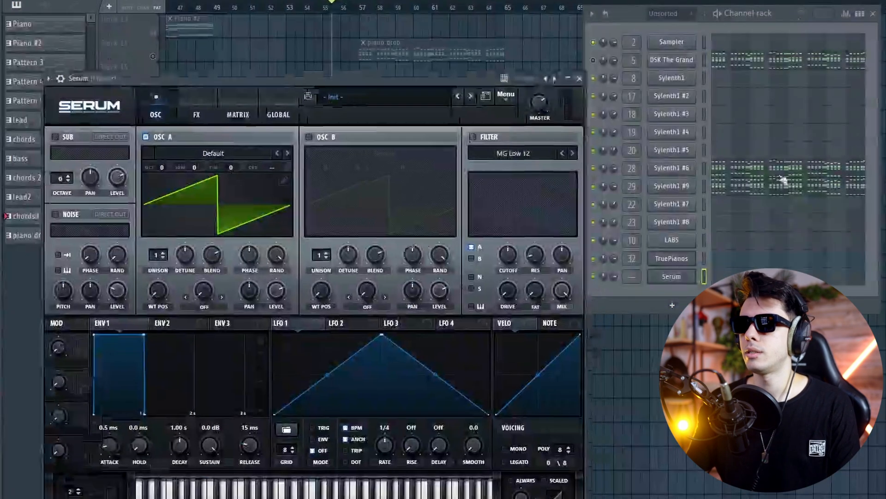
click(387, 95)
mouse_move(351, 176)
mouse_move(530, 323)
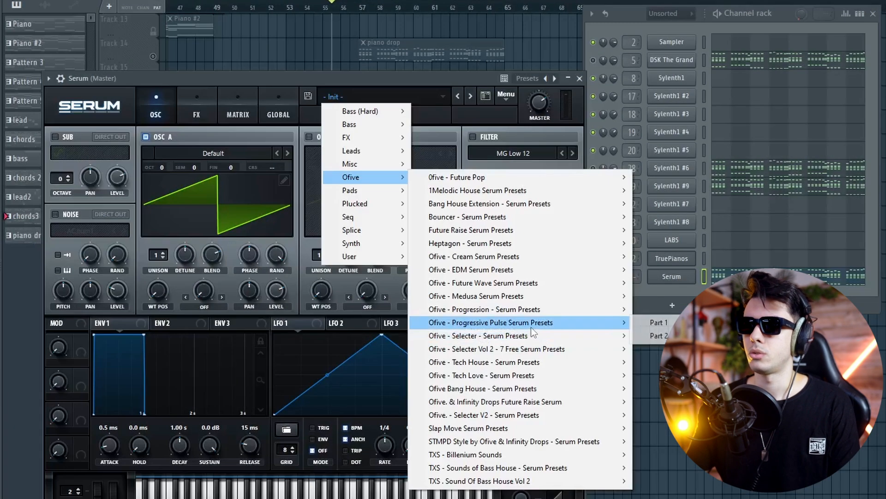
mouse_move(659, 322)
click(499, 75)
key(space)
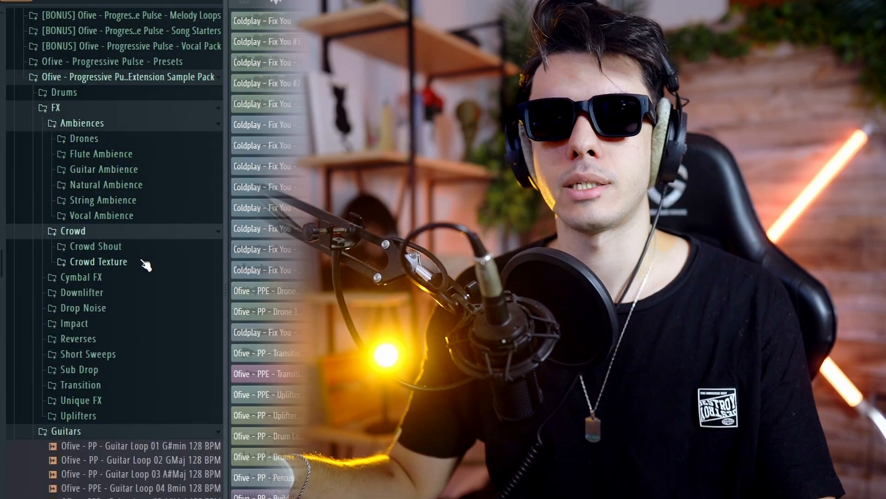
- Browse the crowd textures and drop noises, and place Drop Noise 05 128 BPM on Track 27 at bar 57
click(134, 262)
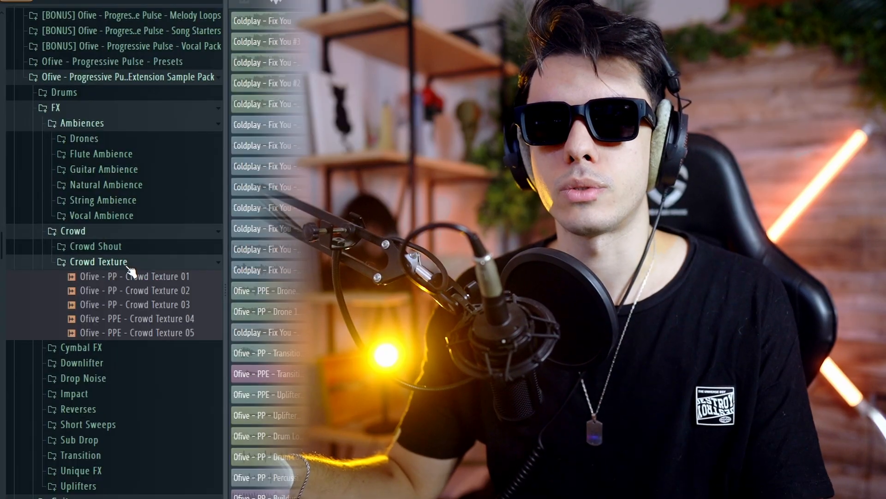
click(180, 378)
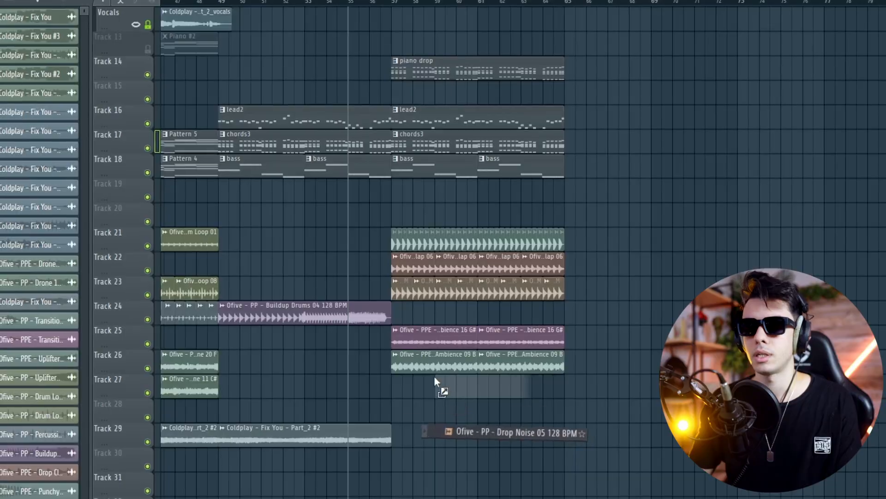
drag(435, 380, 421, 401)
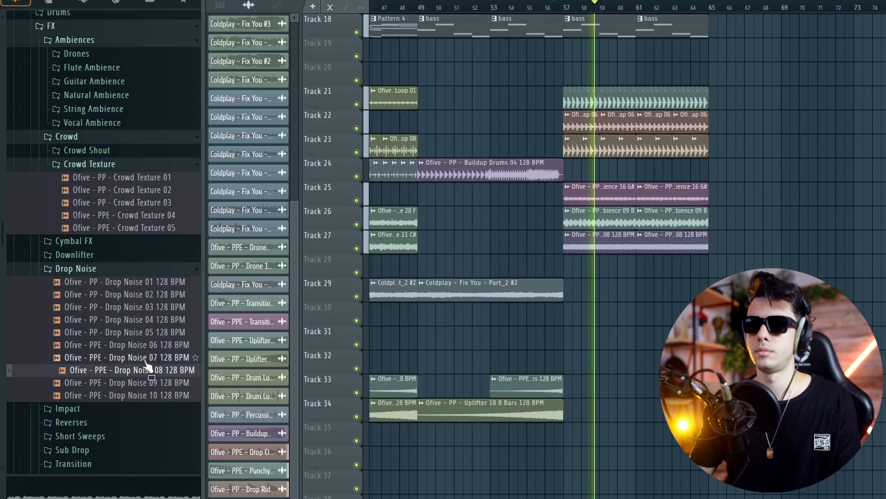
- Place Drop Noise 08 128 BPM on Track 28 at bar 57, repeat it at bar 61 and play the drop
drag(148, 366, 641, 254)
drag(594, 269, 593, 269)
ctrl+click(657, 261)
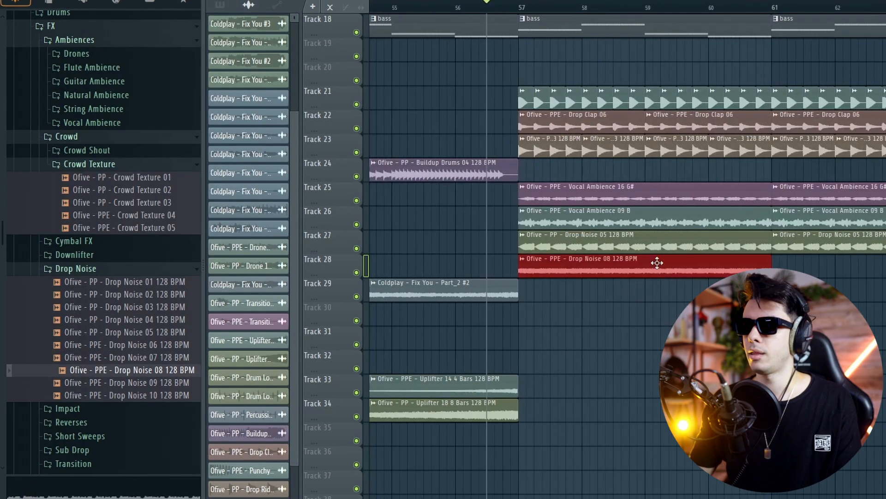
key(ctrl+b)
click(533, 6)
key(space)
double_click(610, 265)
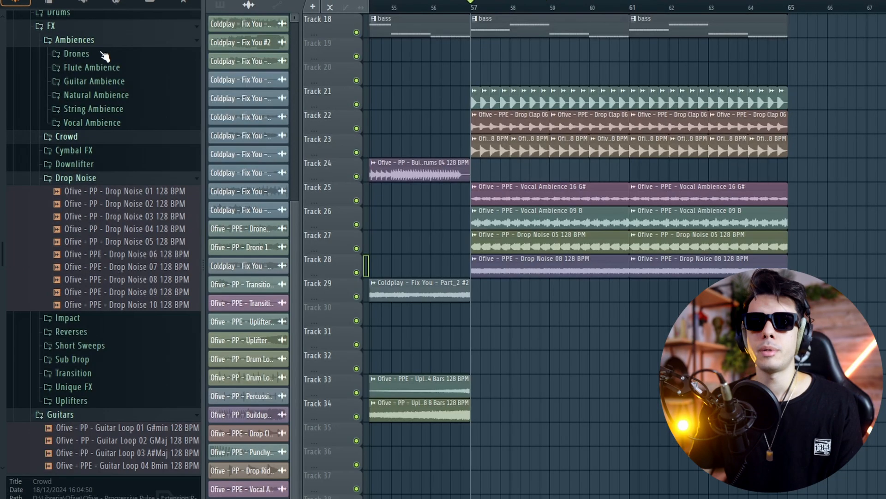
- Audition the drone samples, place Drone 05 G on Track 30 at bar 57 and open the clip's settings
click(96, 57)
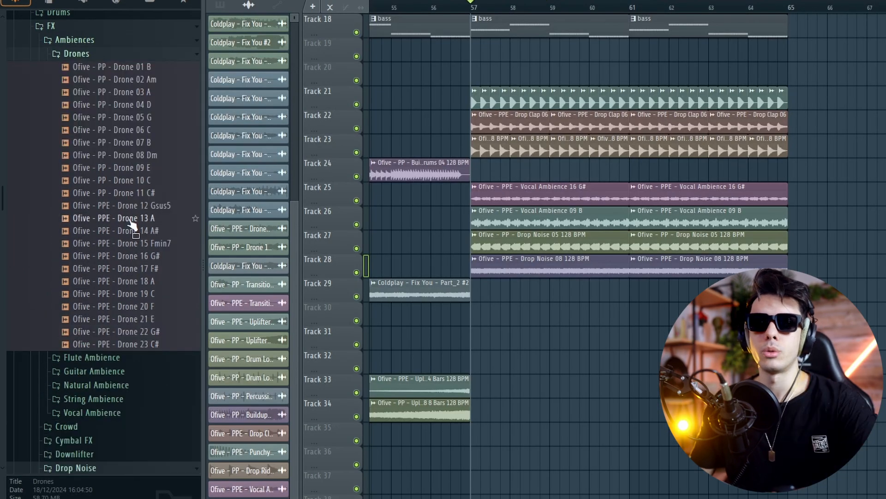
click(137, 182)
click(129, 105)
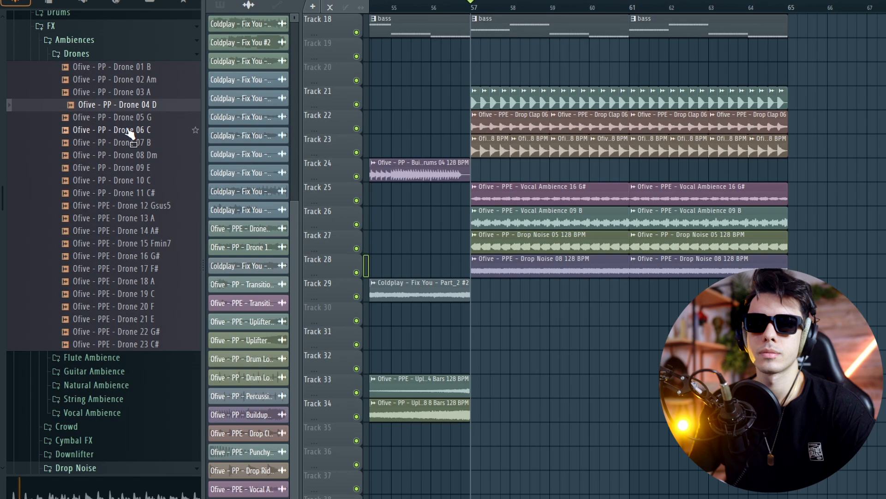
click(136, 122)
drag(132, 127, 535, 308)
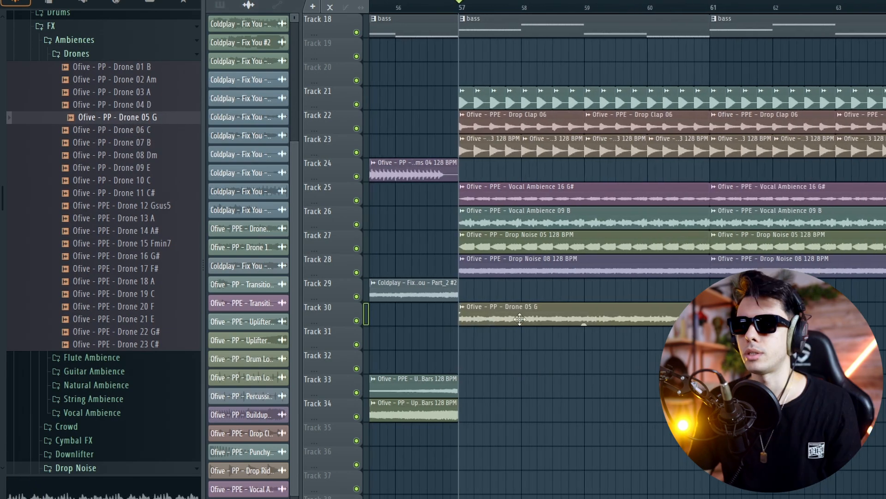
double_click(535, 309)
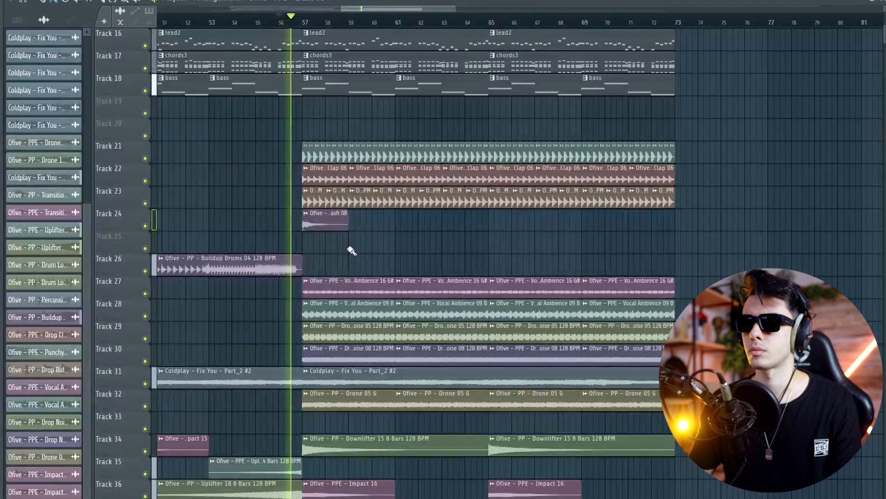
- Copy the Crash 08 clip on Track 24 to bar 65 and delete the kick clips in the bar before it
drag(325, 222, 513, 222)
scroll(445, 224, down, 1)
scroll(442, 222, up, 2)
ctrl+click(508, 121)
right_click(511, 152)
right_click(501, 153)
right_click(494, 154)
right_click(486, 155)
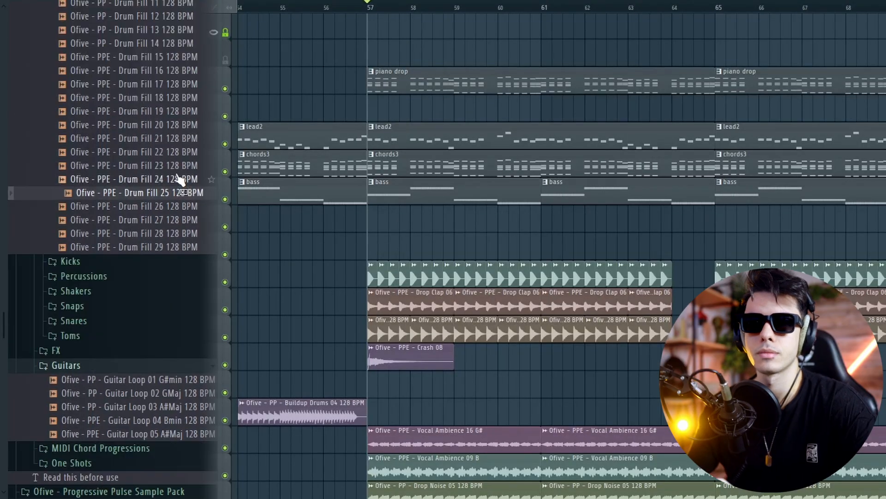
- Place drum fills above the kicks: a short fill near bar 59, Drum Fill 28 near bar 57 and Drum Fill 01 near bar 61
drag(180, 167, 467, 242)
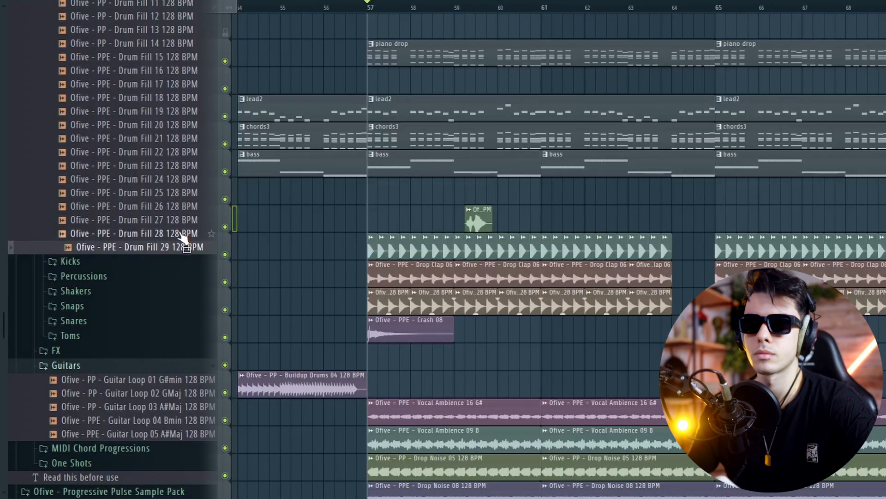
drag(184, 238, 375, 195)
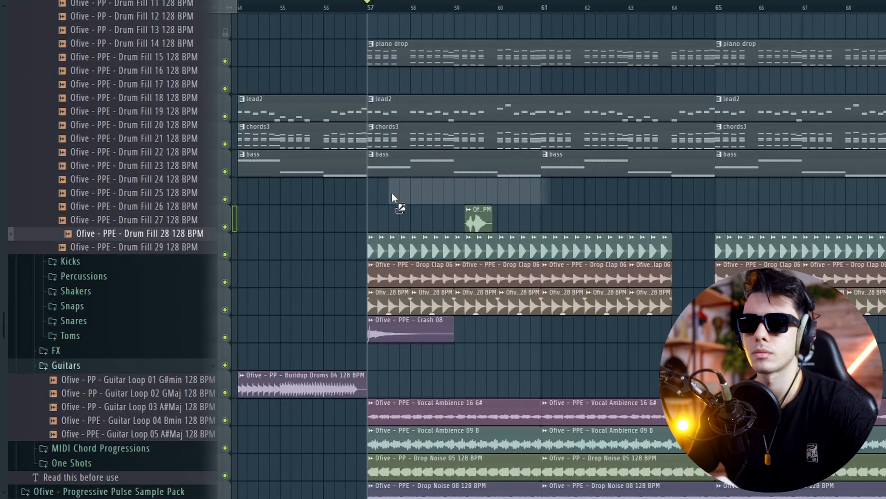
drag(375, 195, 391, 191)
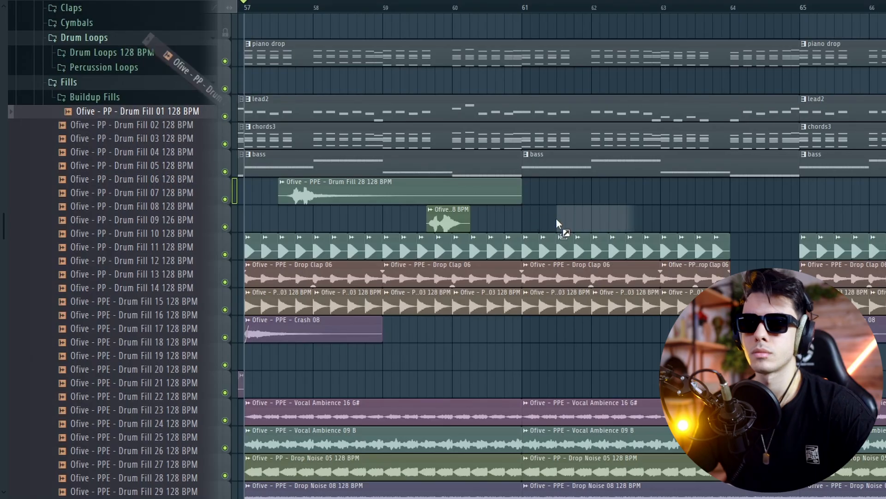
drag(157, 138, 159, 132)
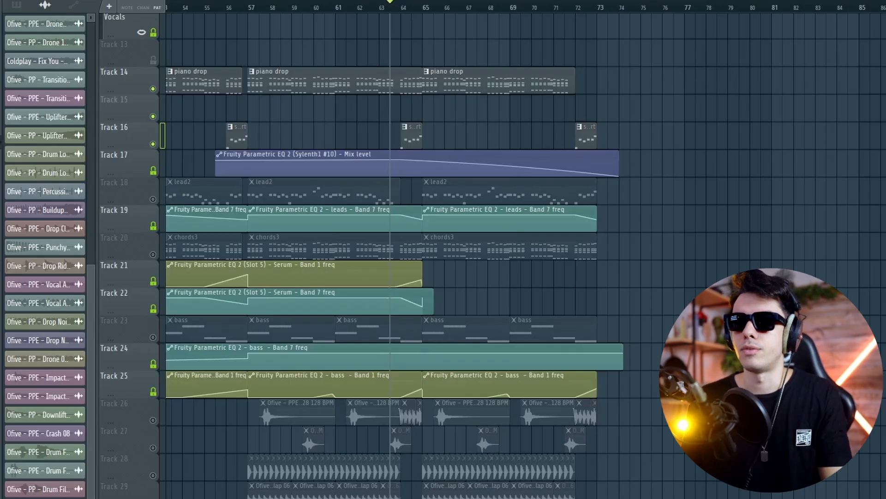
- Play the drop from bar 65 and review its pattern and filter automation clips
scroll(410, 20, up, 2)
drag(380, 8, 459, 9)
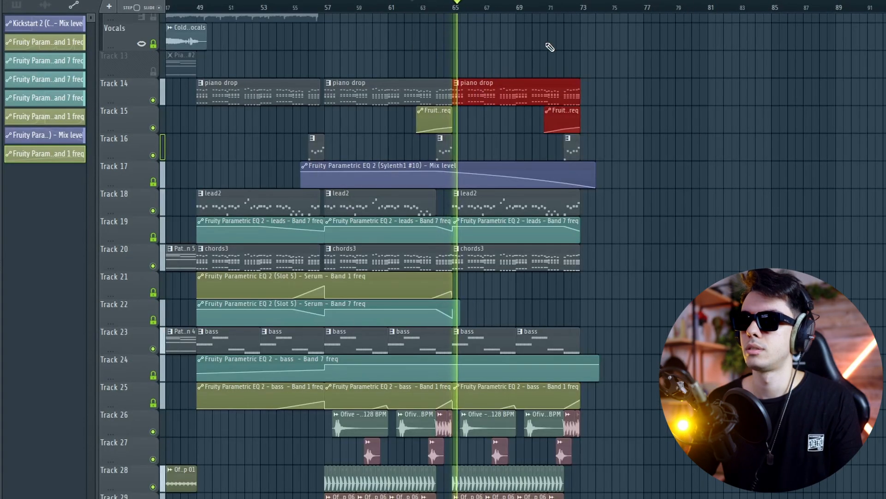
scroll(549, 47, down, 4)
scroll(360, 66, up, 3)
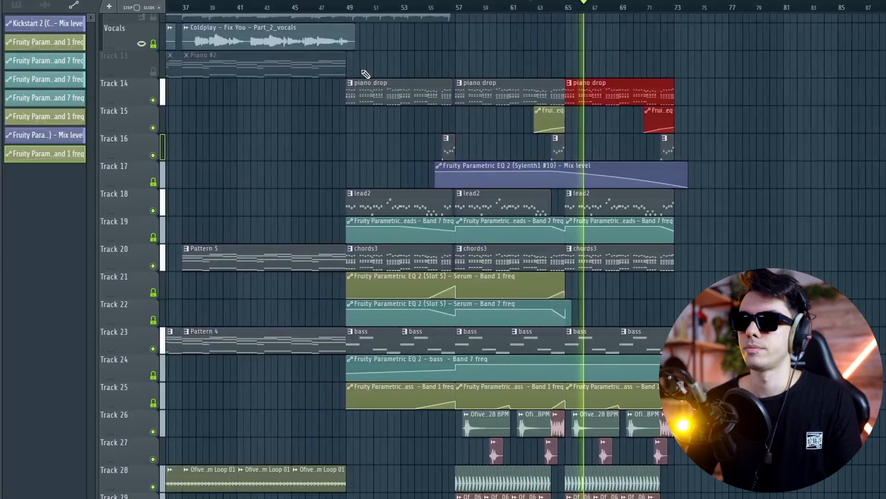
scroll(362, 95, down, 3)
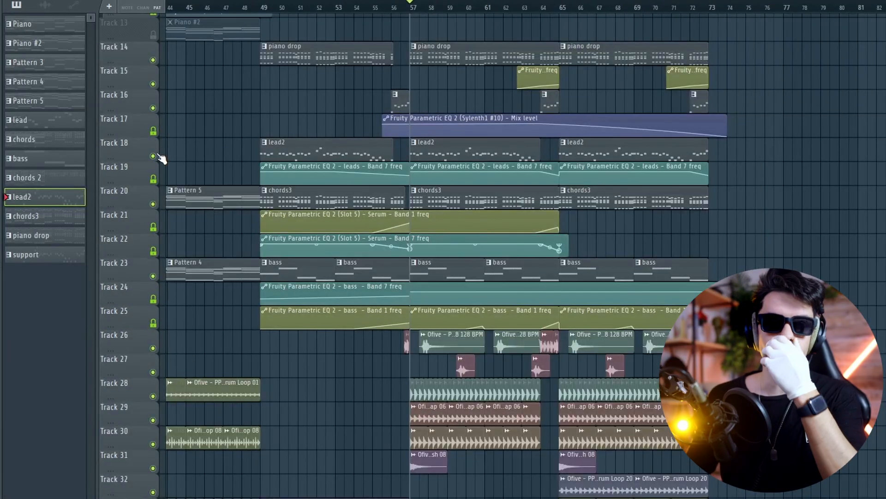
- Solo the lead2 track and clone the Sylenth1 #5 channel, selecting the preset Ofive - PP - LD - Housish
ctrl+click(154, 156)
key(F6)
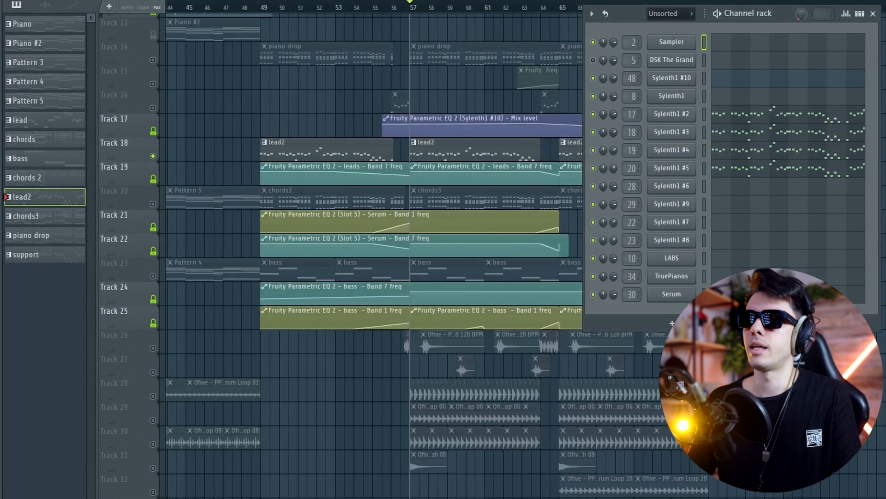
right_click(677, 171)
click(706, 283)
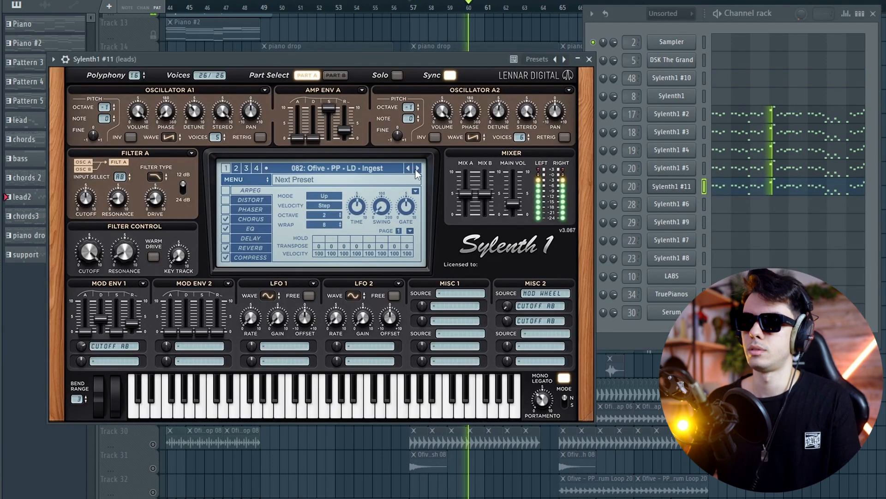
click(415, 169)
click(417, 169)
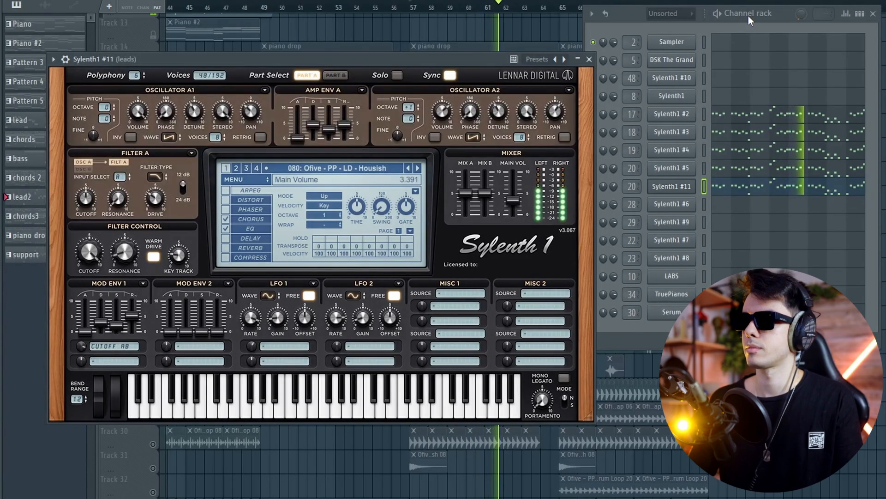
- Add another lead2 layer by cloning a Sylenth1 channel with the preset Ofive - PP - LD - Supporter EX, and check its Part B settings
click(780, 13)
drag(780, 14, 782, 18)
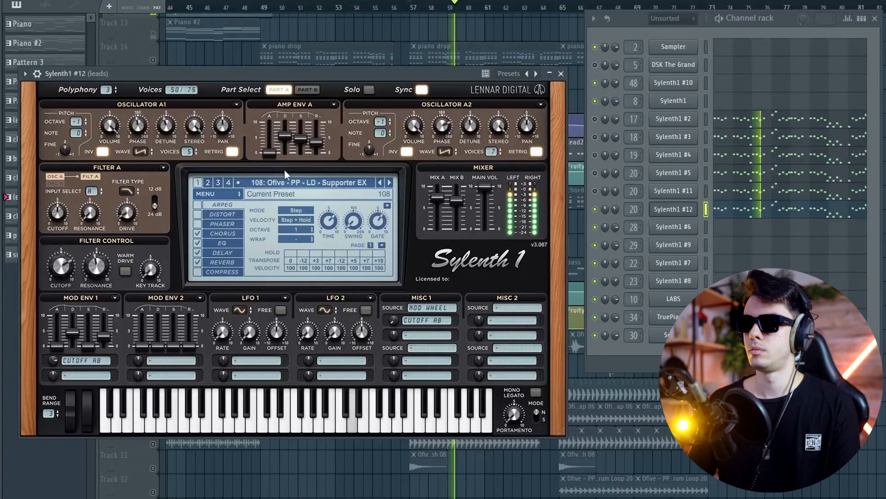
click(308, 90)
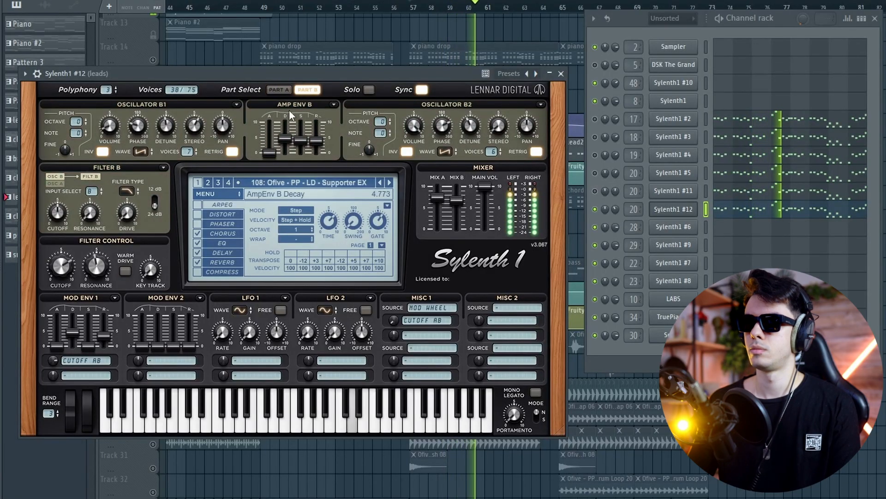
click(279, 89)
key(space)
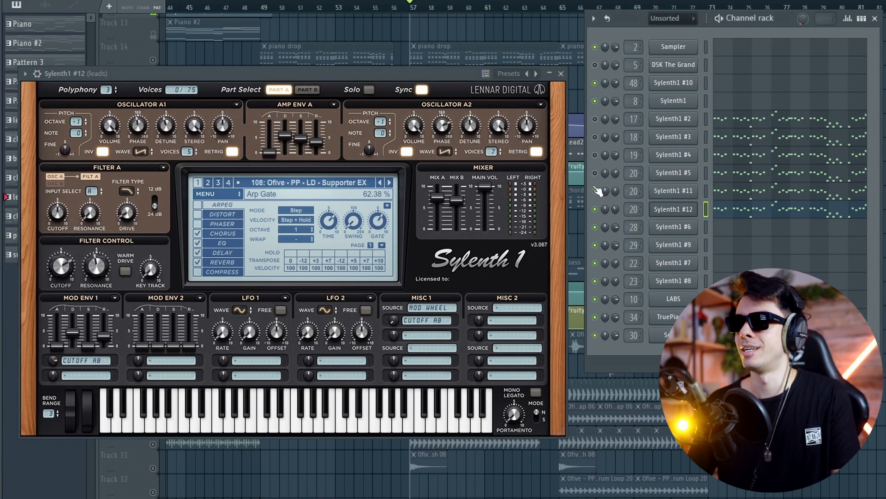
- Play the lead from bar 57 and compare it with Sylenth1 #11 and #12 muted and unmuted
key(space)
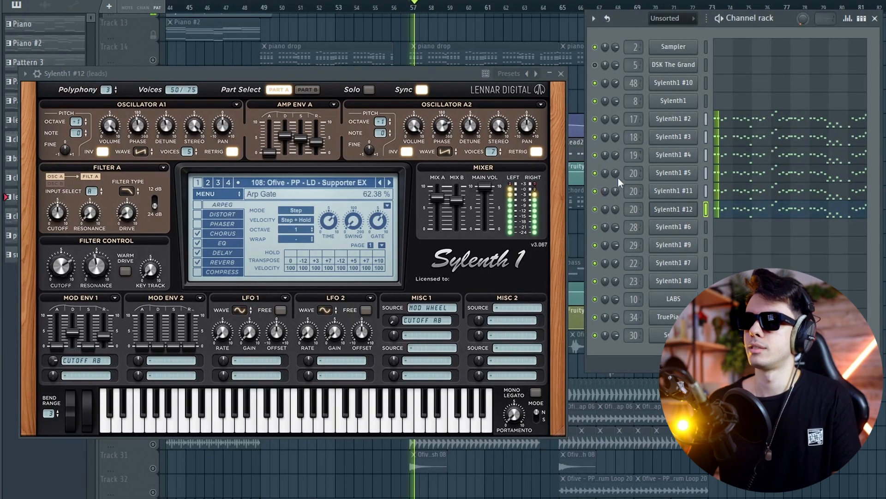
click(595, 210)
click(595, 191)
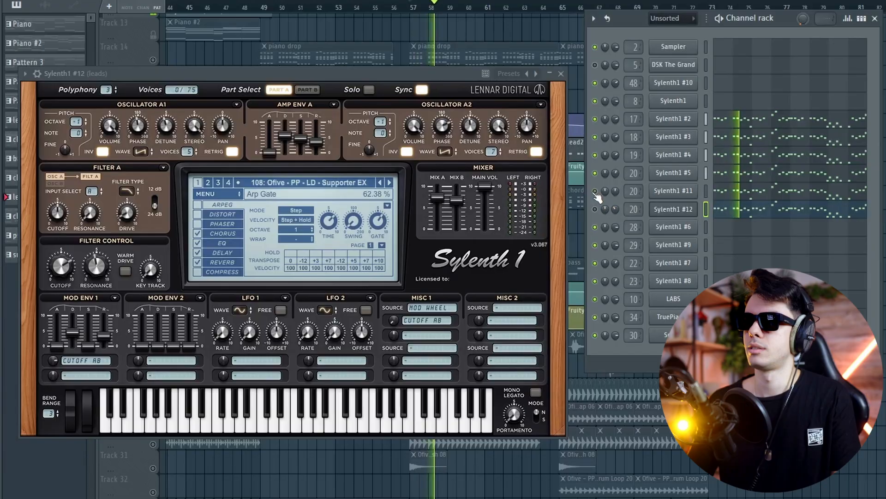
click(595, 191)
click(596, 209)
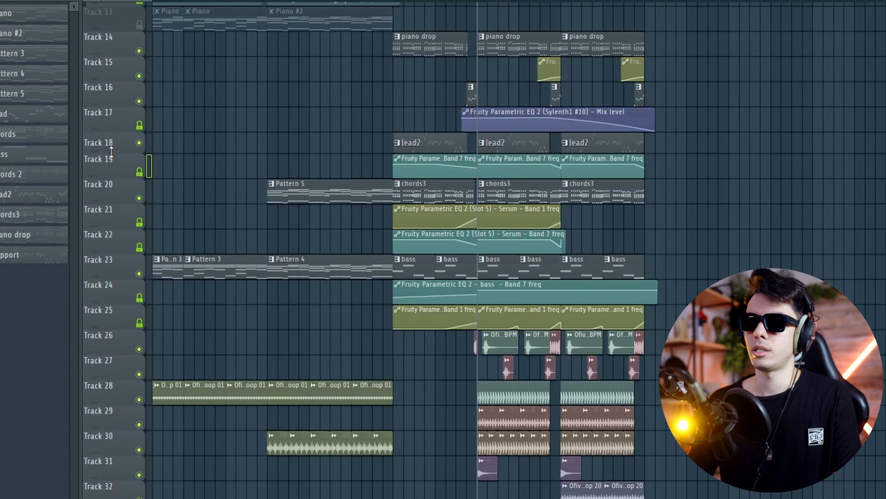
- Select bars 21 to 49 and create a filter control cutoff automation clip for the Sylenth1 channel on Track 24
scroll(289, 129, up, 5)
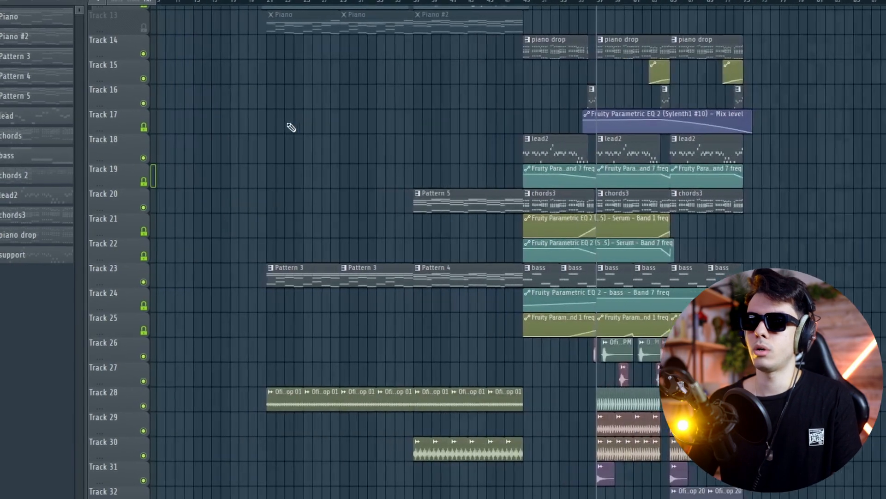
scroll(370, 237, down, 3)
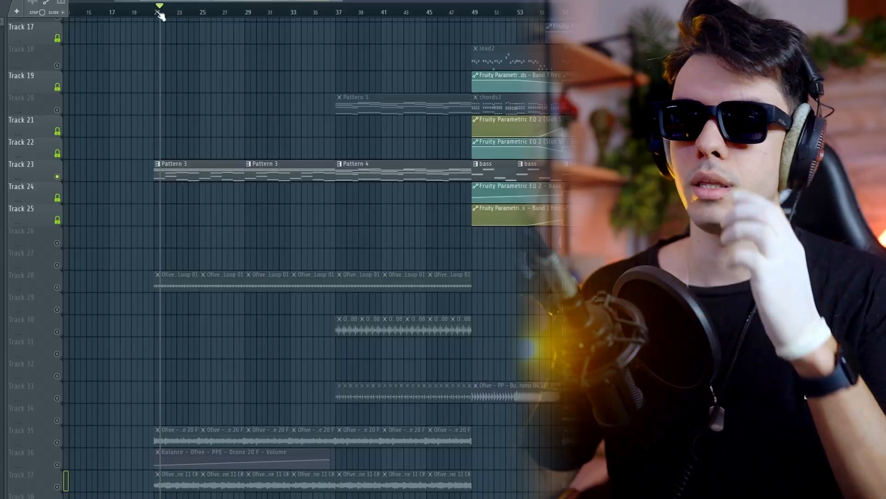
drag(160, 15, 469, 10)
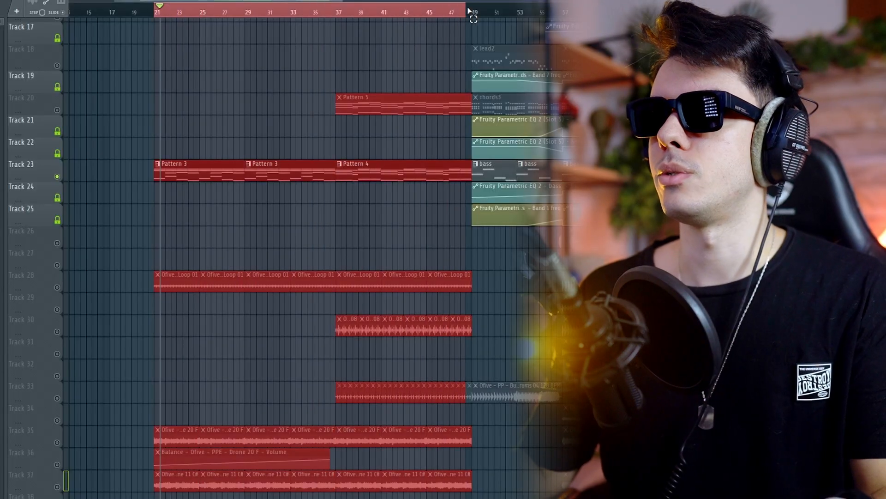
click(158, 10)
key(space)
key(space)
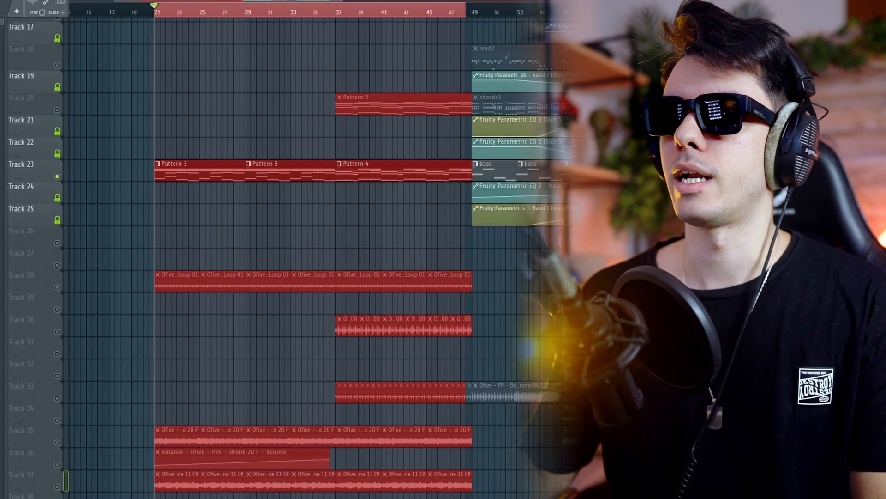
key(F6)
key(space)
click(535, 22)
click(538, 70)
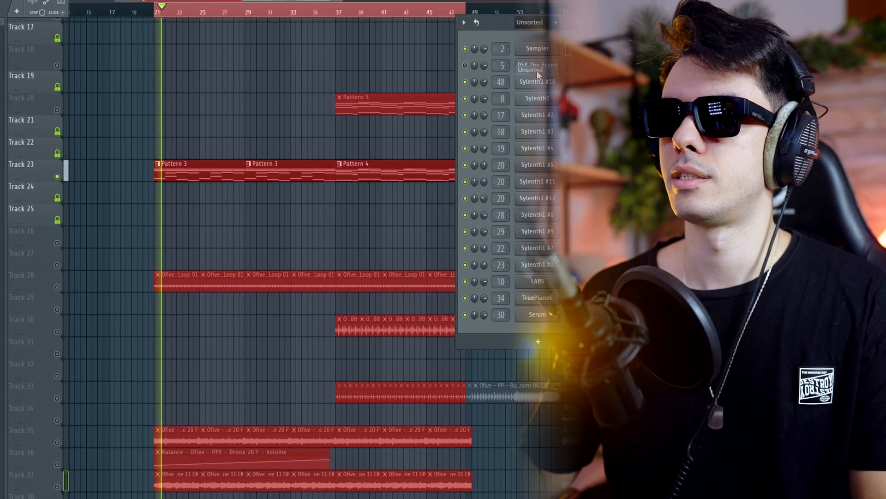
click(538, 99)
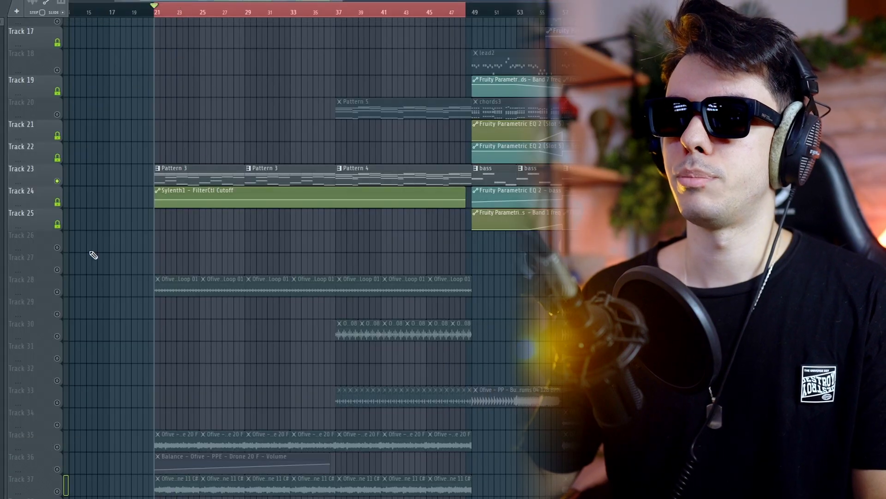
- Unsolo Track 23 and shape the Sylenth1 filter cutoff curve on Track 24 with small movements and a slight rise toward bar 49
right_click(57, 180)
right_click(57, 181)
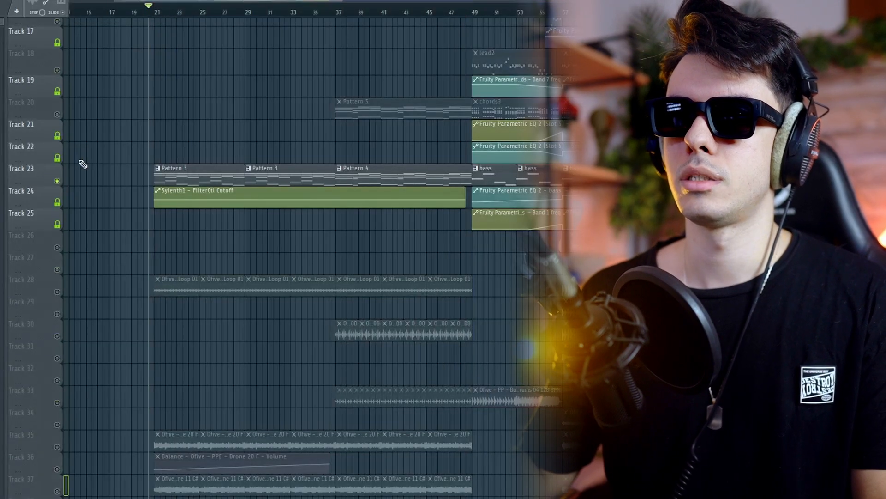
right_click(57, 181)
drag(44, 207, 43, 229)
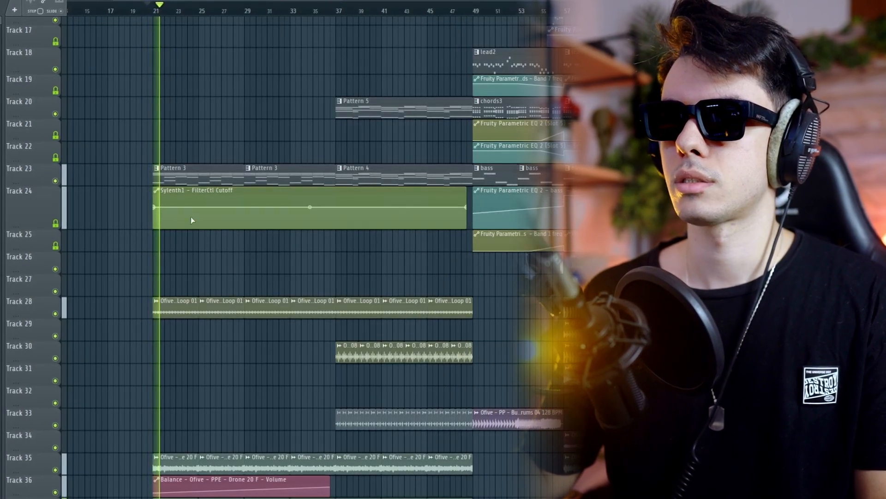
right_click(154, 208)
click(182, 369)
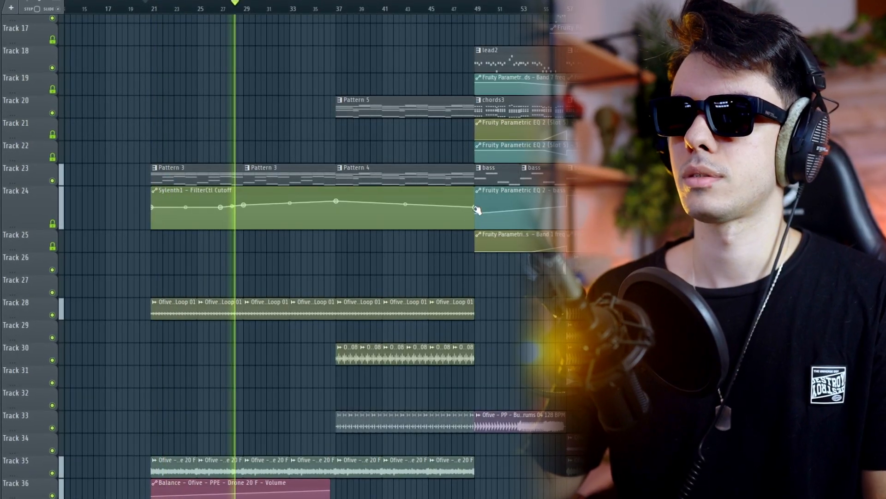
drag(476, 208, 476, 204)
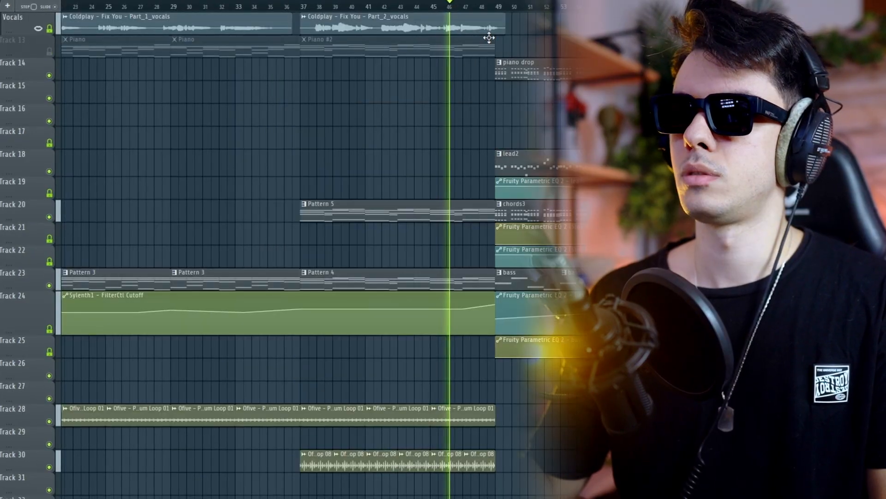
- Add Endless Smile 32 to slot 4 of the Sylenth1 mixer track and automate its intensity over bars 37 to 49
scroll(534, 204, down, 3)
scroll(535, 203, up, 2)
scroll(405, 203, up, 2)
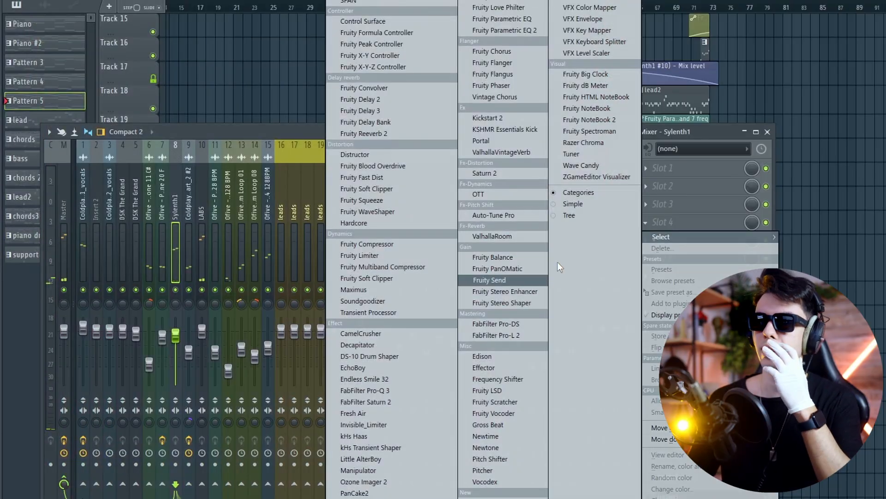
click(413, 381)
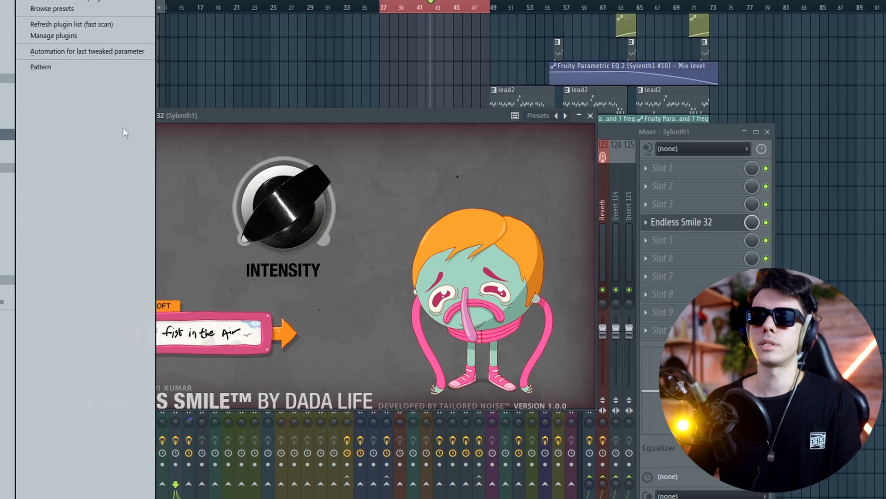
click(123, 133)
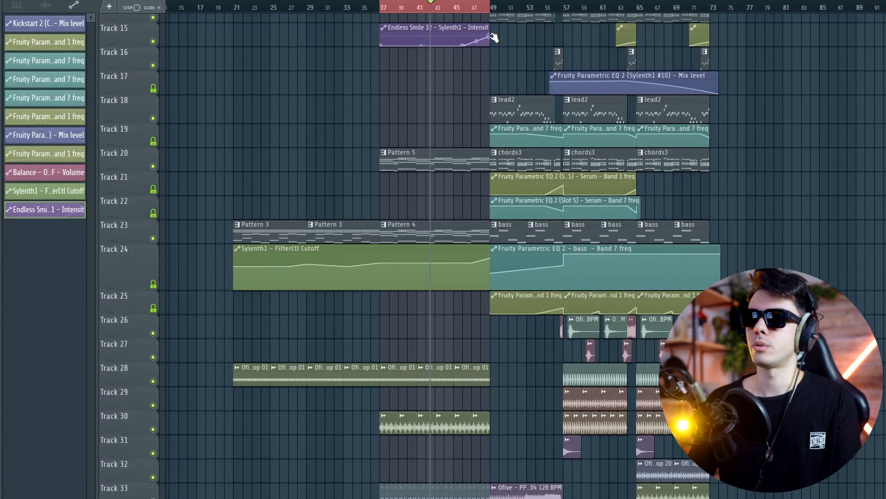
- Add Fruity Balance to slot 5 of the Sylenth1 mixer track and create a volume automation clip over bars 44 to 49
key(space)
click(471, 8)
scroll(490, 46, up, 2)
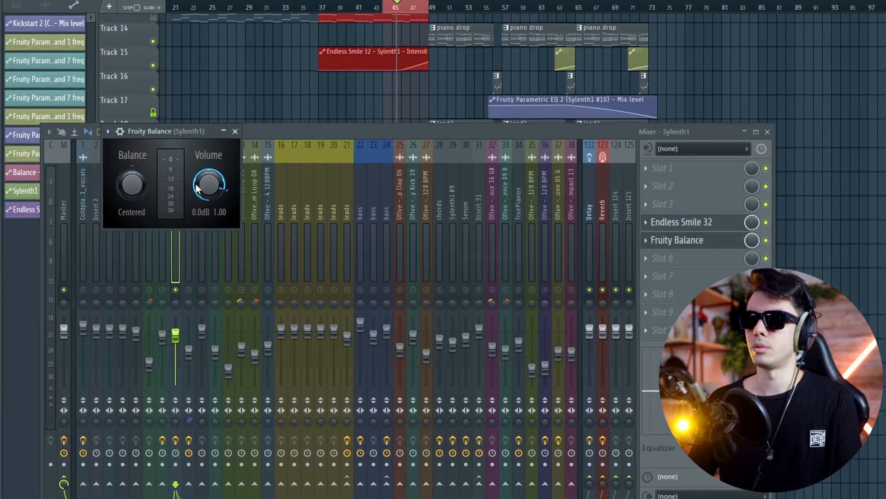
right_click(196, 189)
click(230, 284)
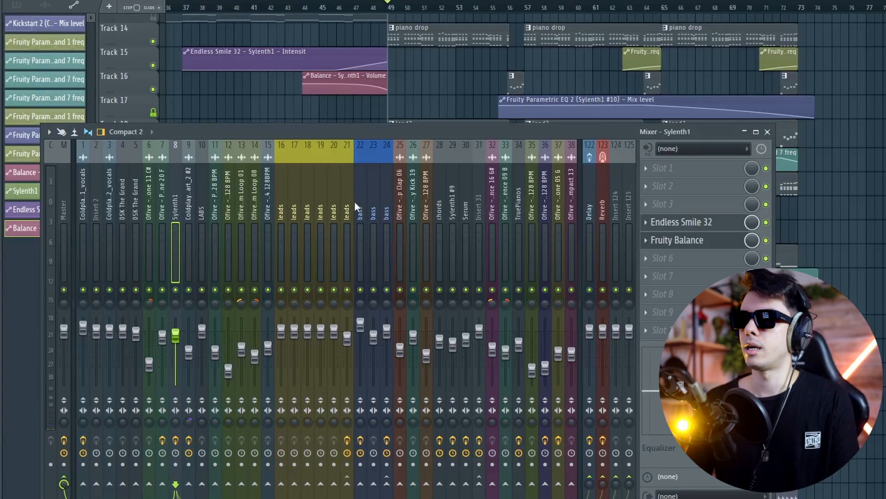
- Adjust ValhallaVintageVerb on leads mixer track 21 and add Edison to slot 7 to record the reverb
click(349, 210)
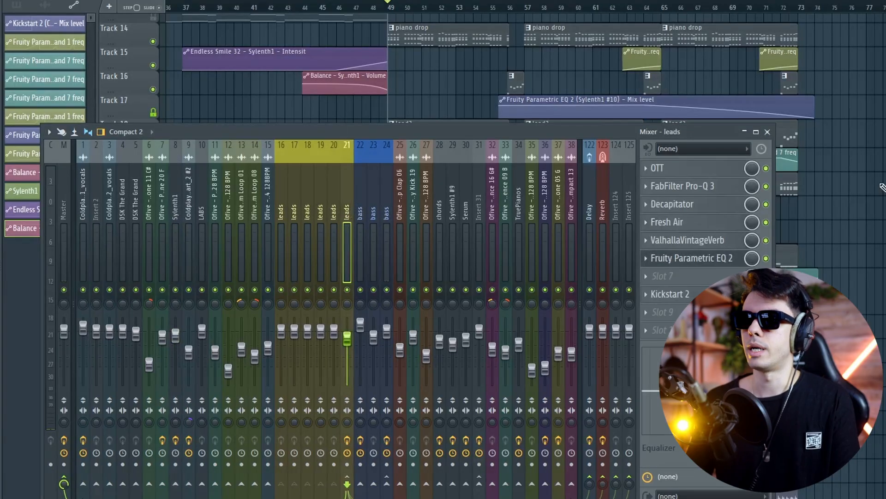
click(687, 240)
drag(145, 213, 146, 199)
drag(664, 223, 664, 207)
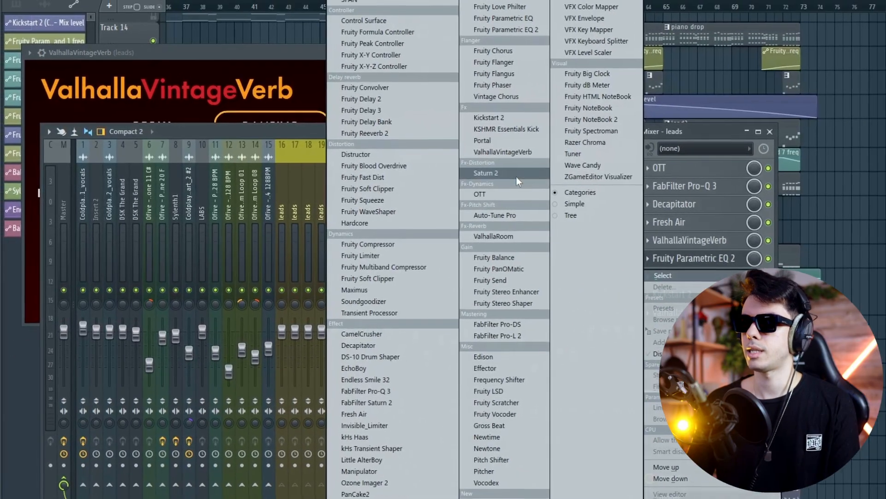
click(499, 356)
click(110, 58)
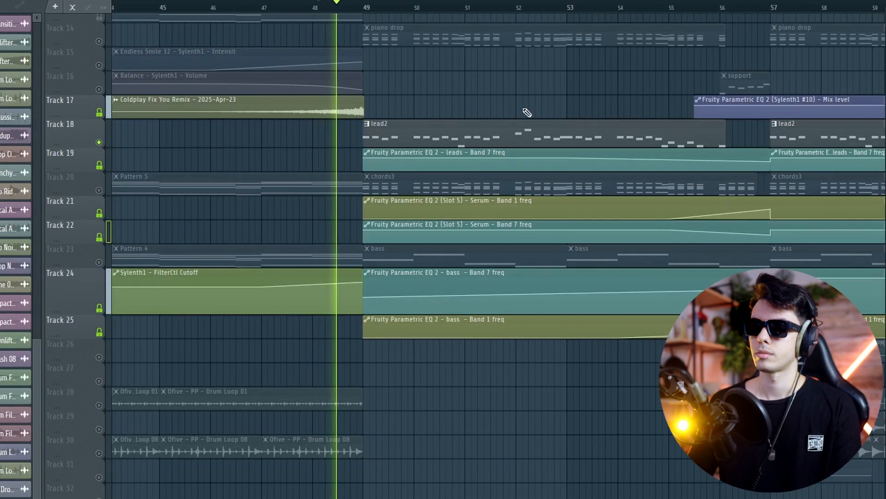
- Audition the recorded lead reverb clip leading into bar 49 on Track 17 and open its clip settings
scroll(490, 110, down, 3)
scroll(357, 106, up, 4)
double_click(359, 105)
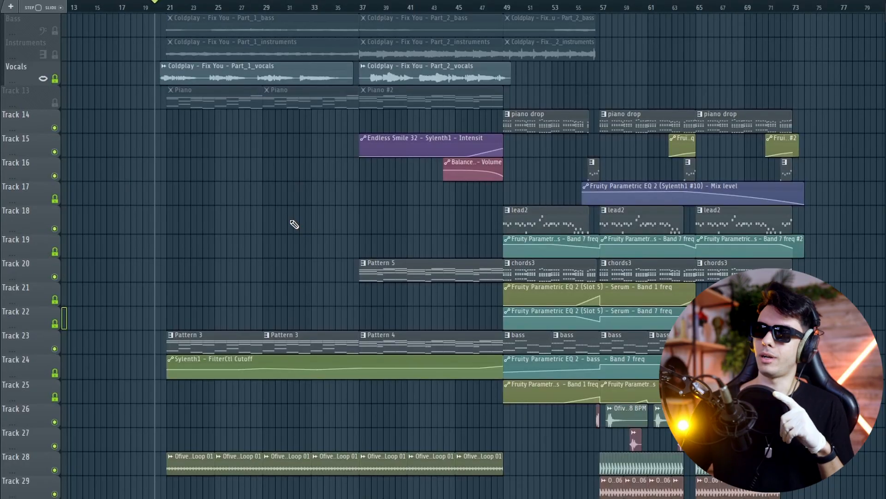
- Play the remix through the verse and buildup, examining the arrangement from the vocals down to the drones, impacts and uplifters
scroll(298, 223, down, 3)
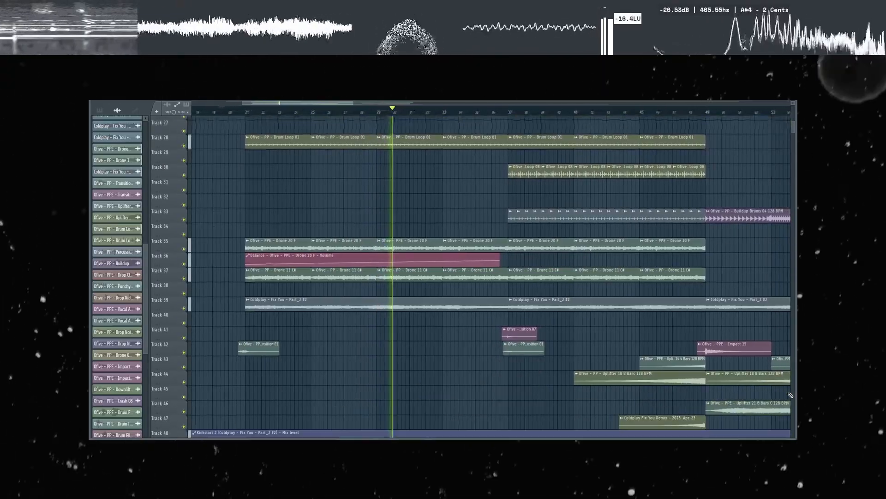
scroll(791, 395, up, 3)
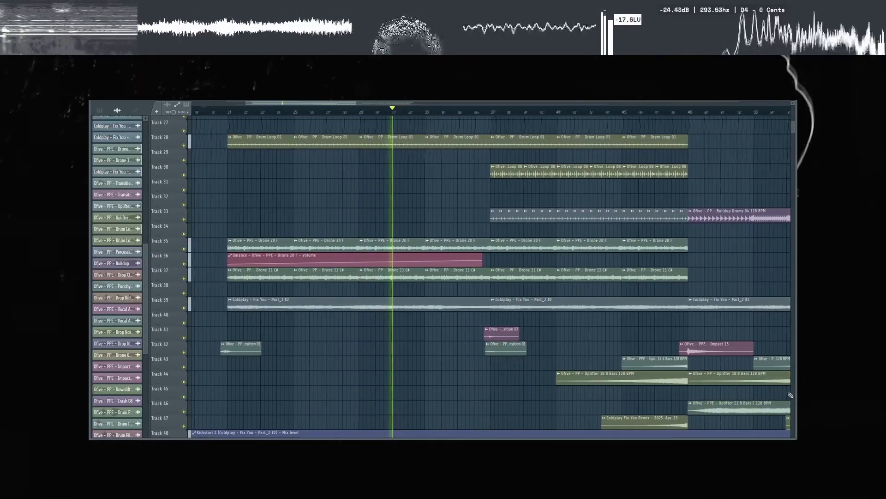
scroll(790, 395, up, 5)
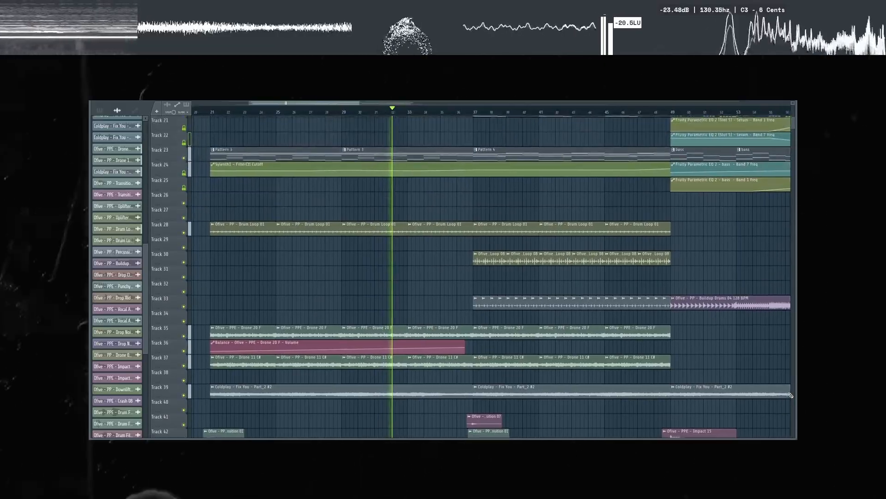
scroll(791, 395, up, 1)
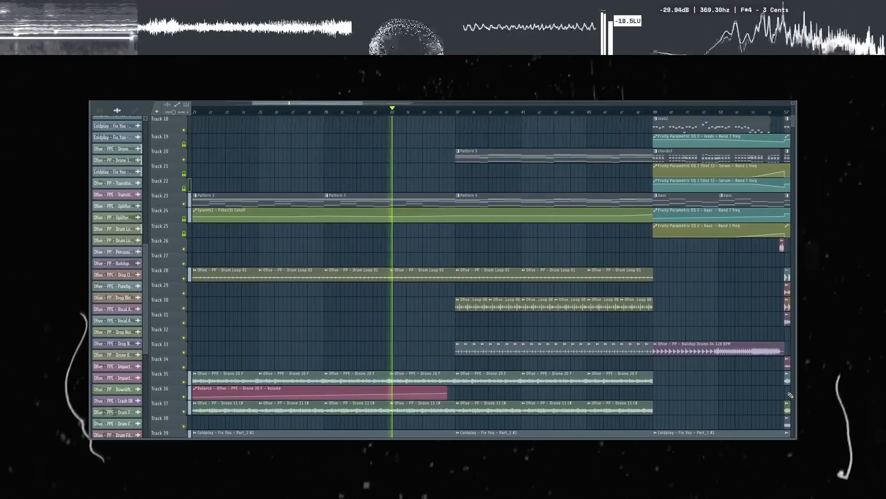
scroll(790, 395, up, 6)
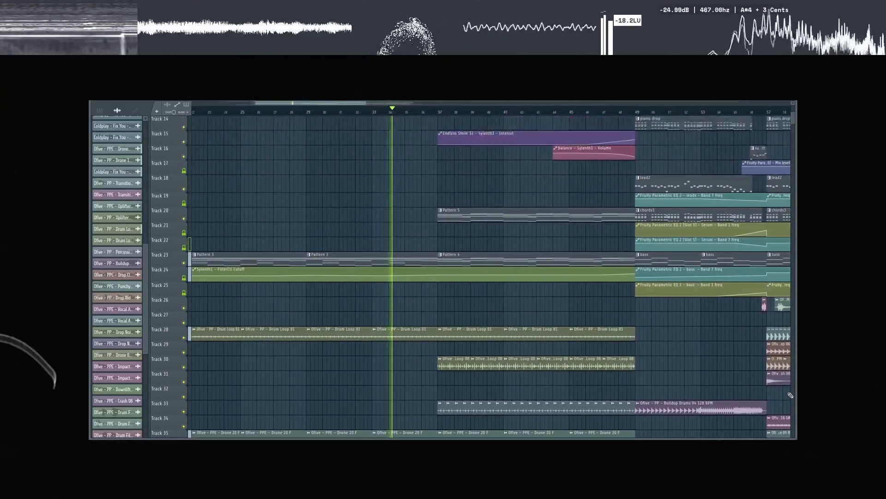
scroll(791, 395, up, 1)
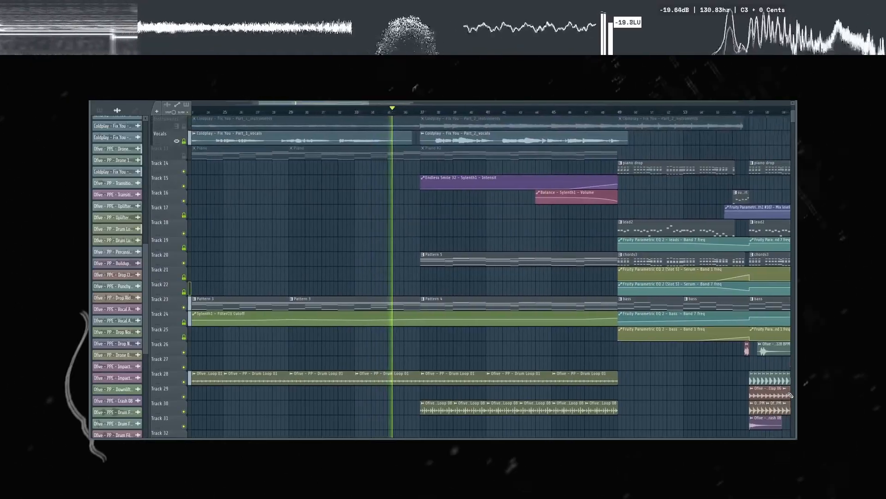
scroll(790, 395, down, 1)
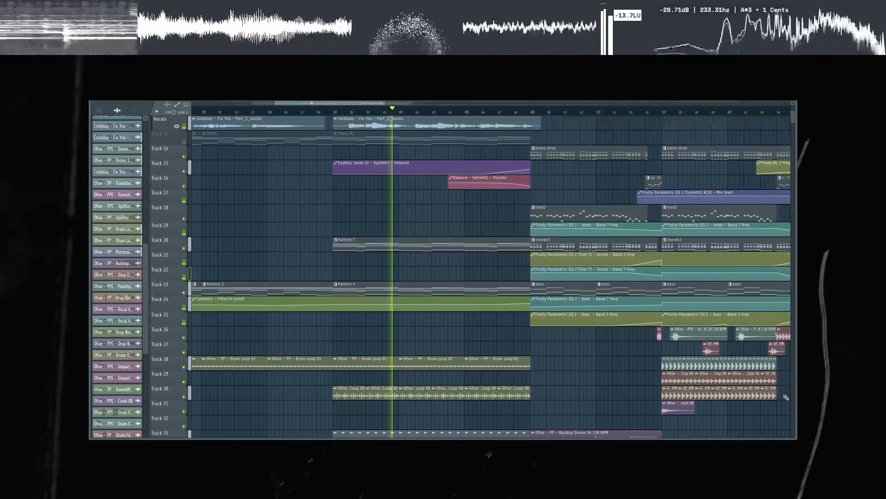
scroll(786, 397, down, 1)
scroll(787, 397, down, 4)
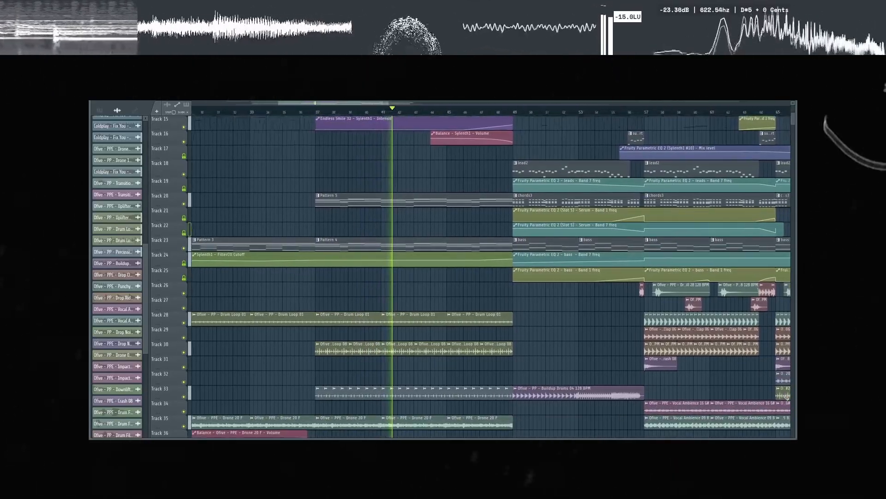
scroll(787, 398, down, 6)
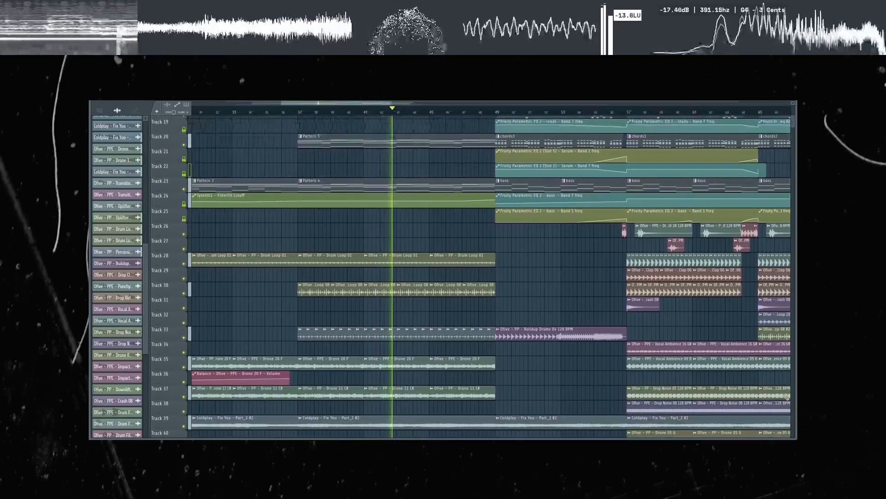
scroll(786, 397, down, 1)
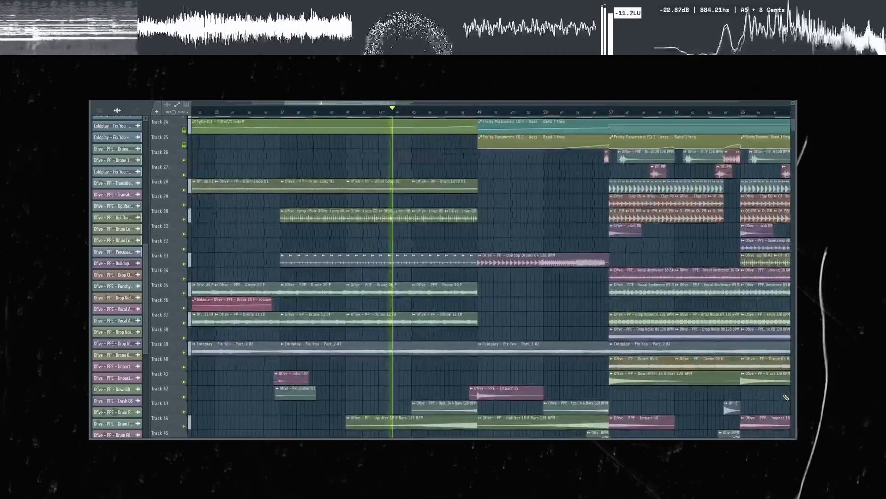
- Follow the playback through the buildup into the bar 57 drop, examining the tracks from the transition effects up to the leads and piano
scroll(786, 397, down, 4)
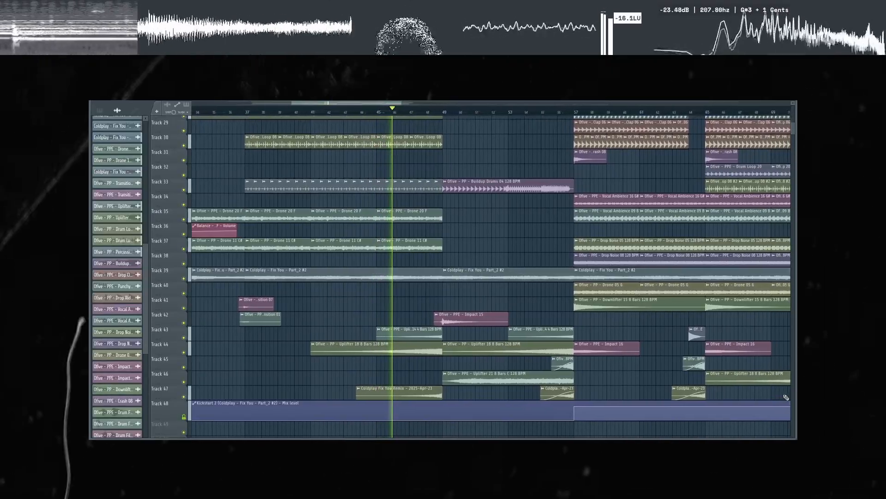
scroll(786, 397, up, 5)
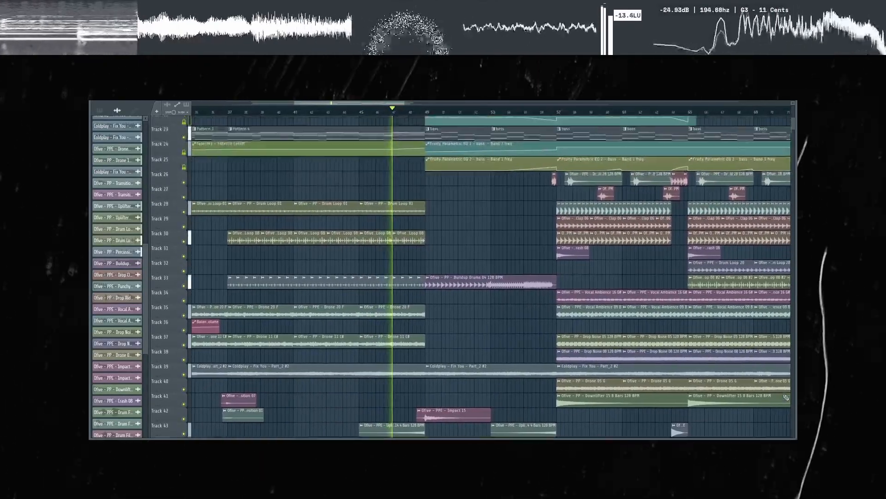
scroll(786, 397, up, 4)
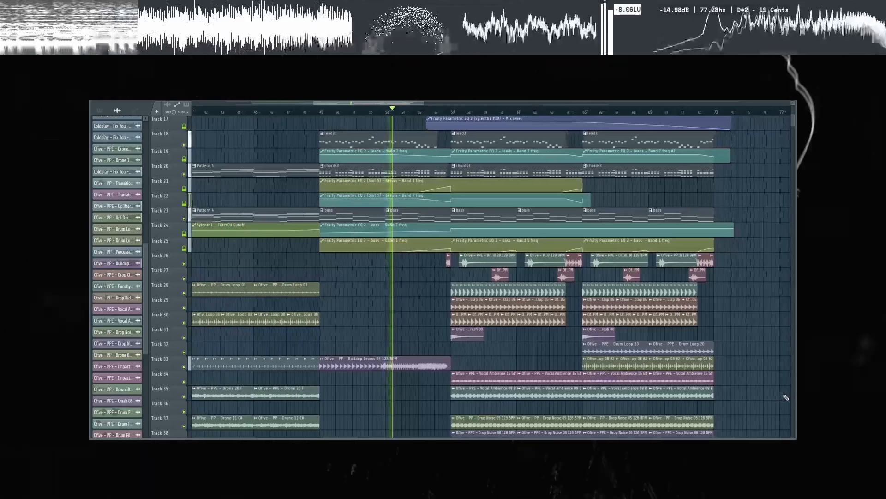
scroll(786, 397, up, 1)
scroll(785, 398, up, 3)
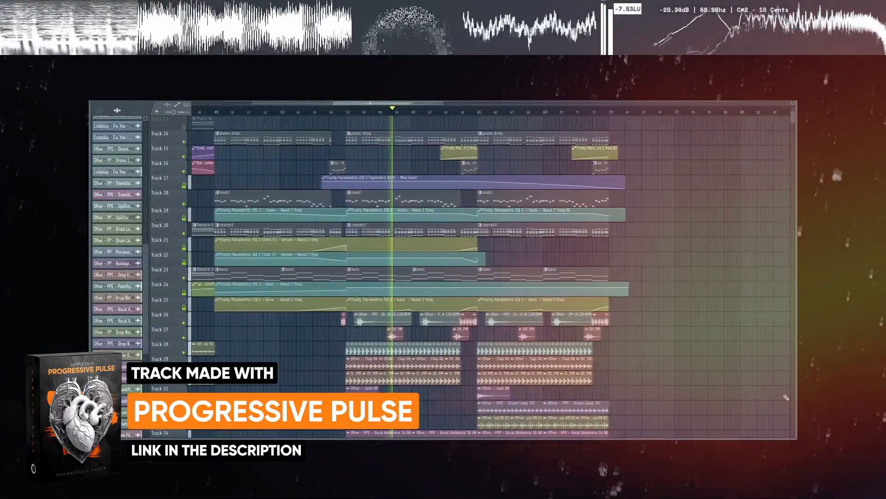
- Examine the drop layers during playback from bar 57 to 72, covering piano, leads, chords, bass, drums, ambience, impacts and uplifters
scroll(786, 397, down, 3)
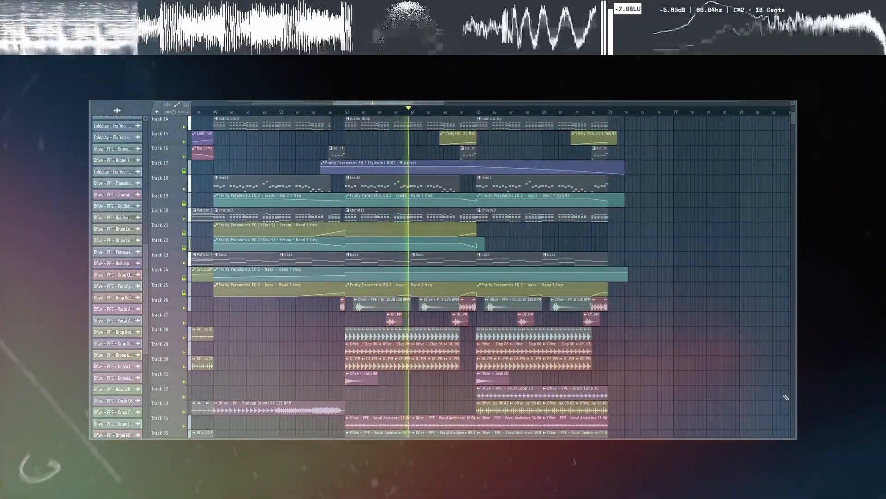
scroll(786, 397, down, 4)
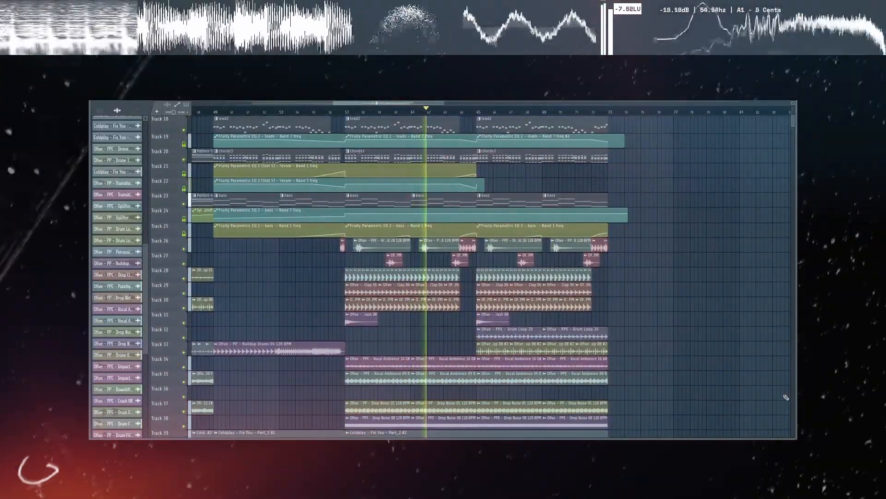
scroll(786, 397, down, 3)
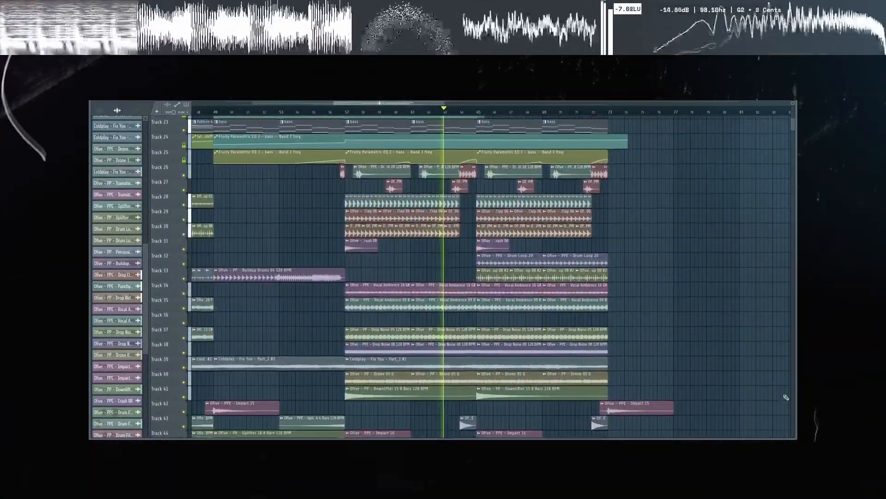
scroll(786, 397, down, 3)
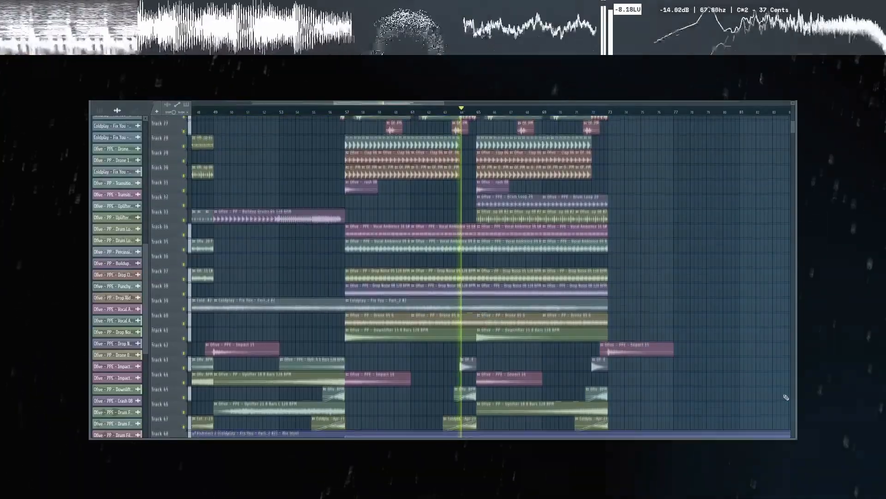
scroll(787, 397, up, 2)
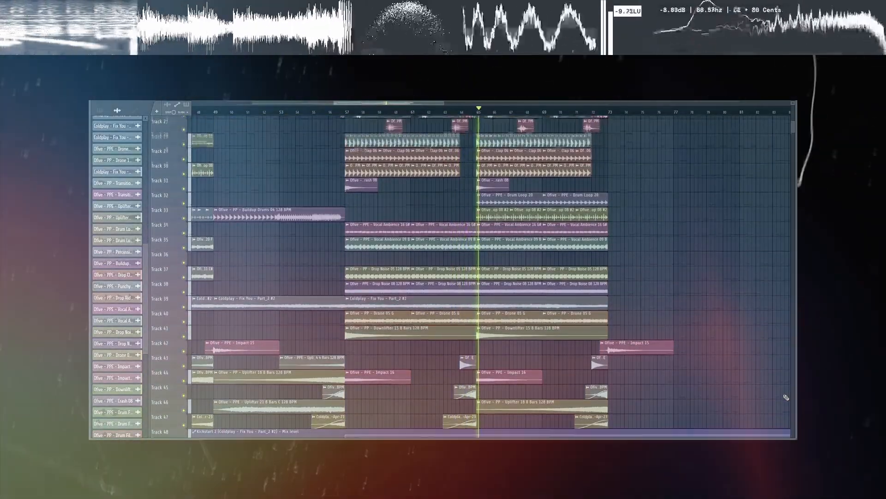
scroll(787, 397, up, 5)
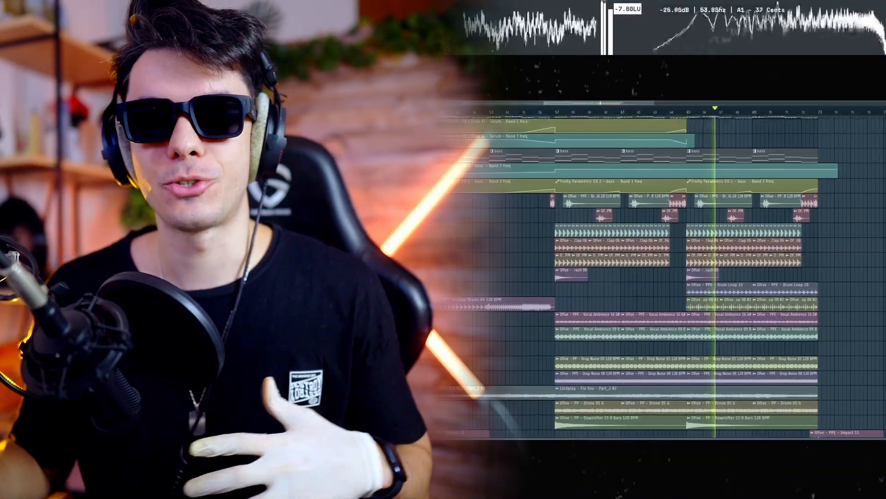
scroll(665, 277, up, 4)
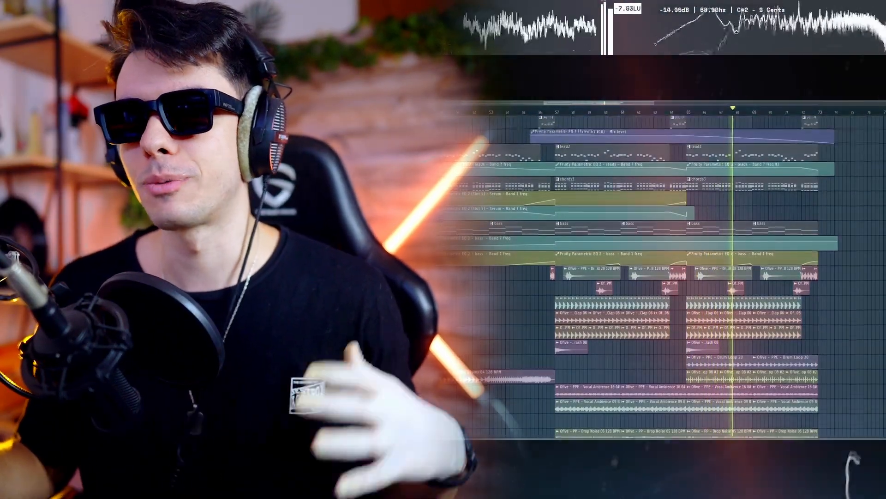
scroll(665, 277, up, 4)
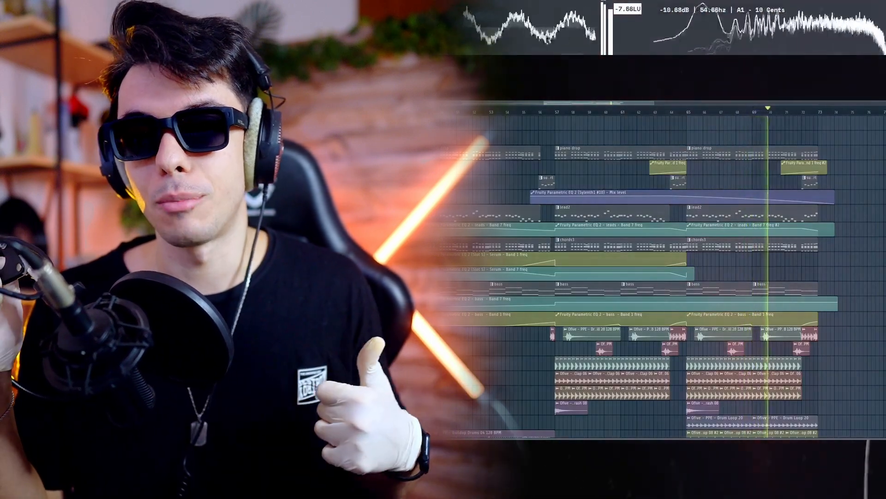
scroll(665, 277, down, 1)
scroll(665, 277, down, 3)
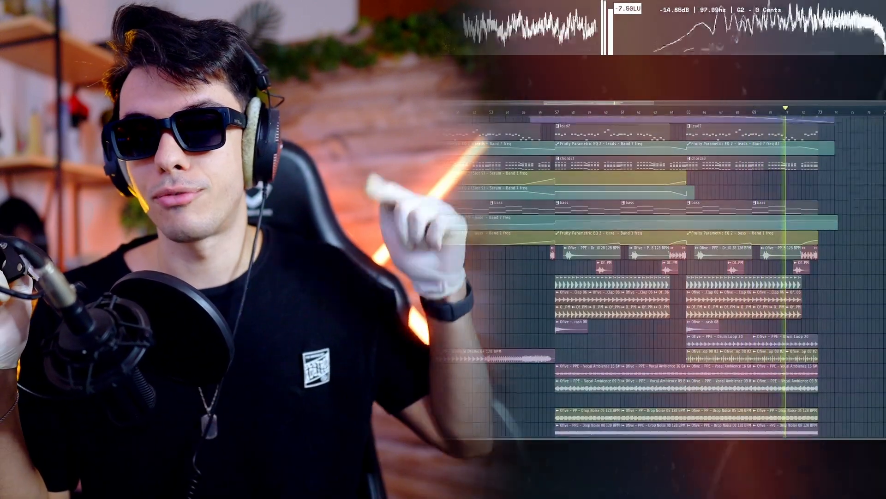